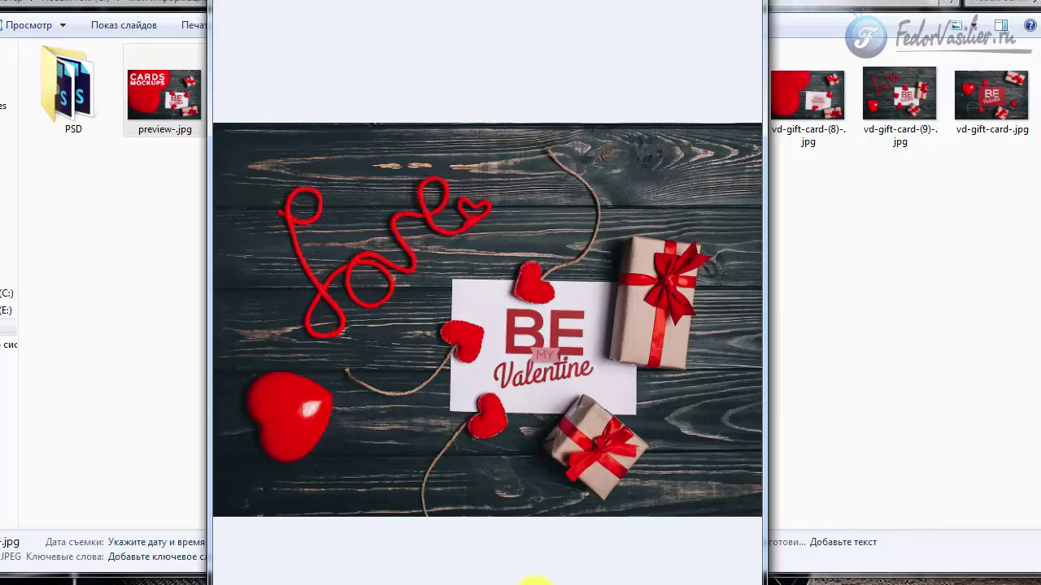
Look through the preview images of the Valentine gift card mockups and close the viewer
key("Right")
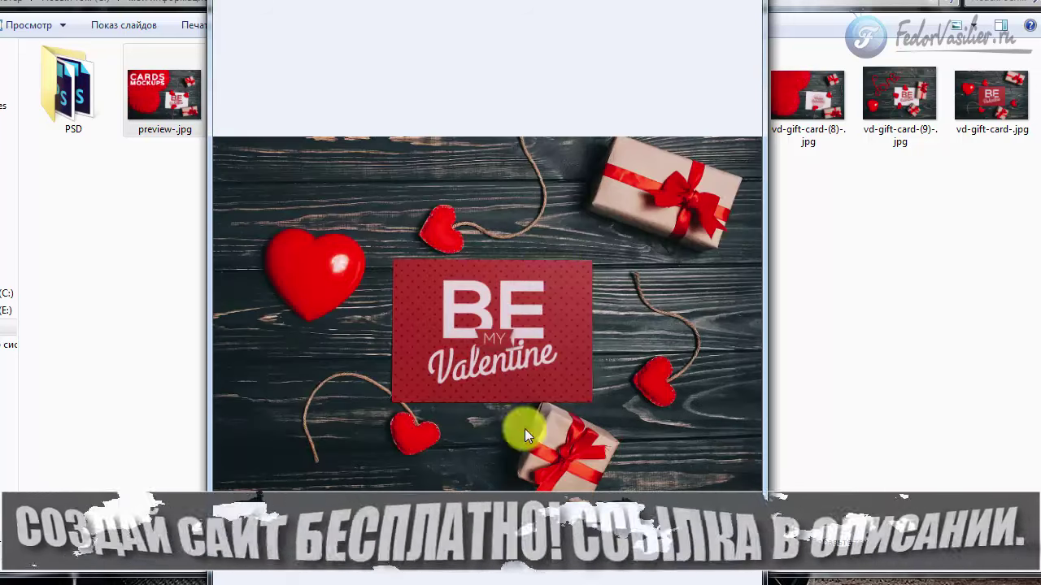
key("Right")
key("Right")
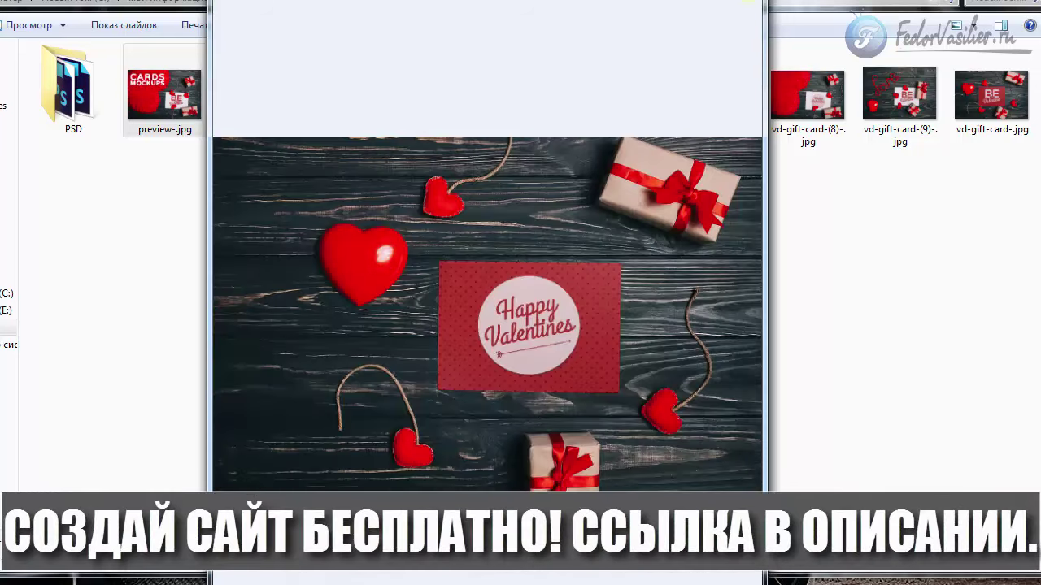
key("Escape")
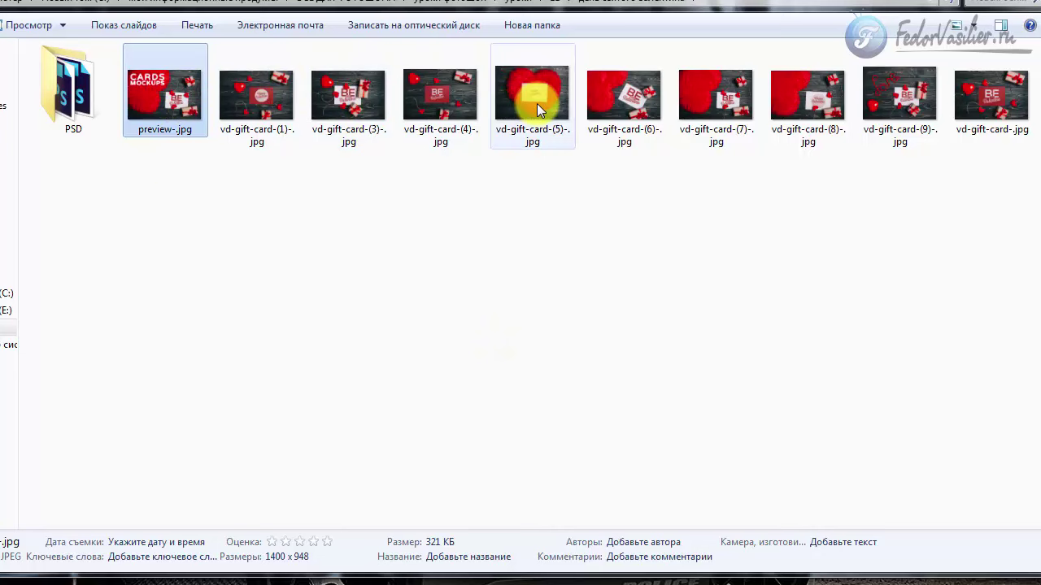
Open vd gift card (7).psd from the PSD folder in Photoshop, assigning the Adobe RGB (1998) working space profile
left_click(58, 100)
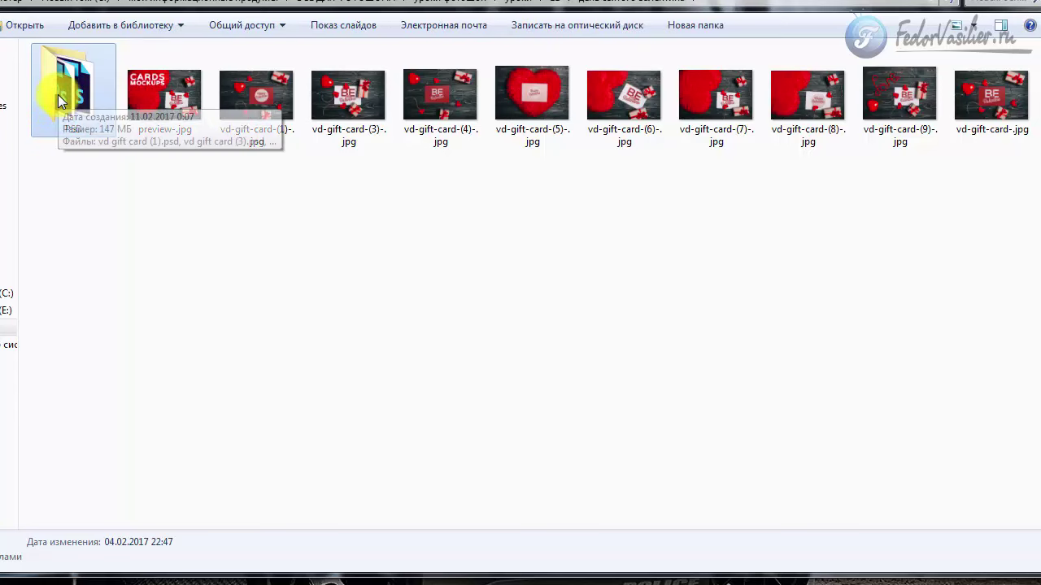
double_click(58, 99)
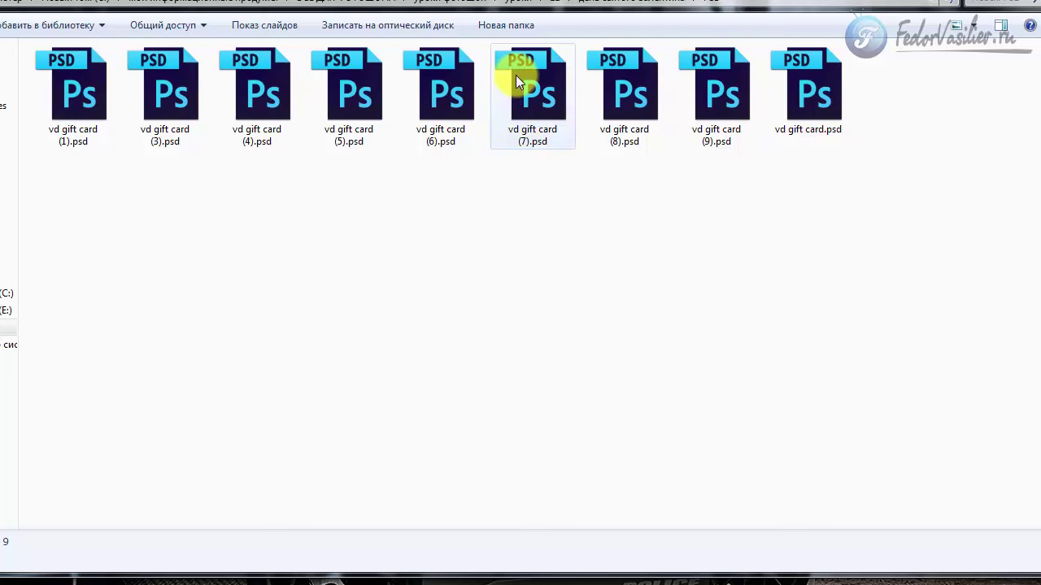
left_click(525, 88)
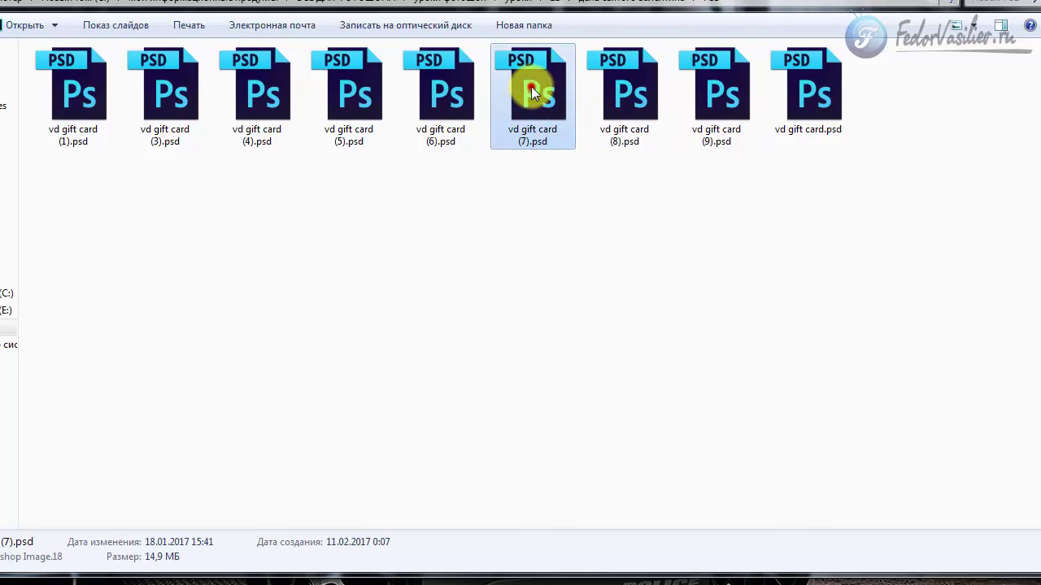
double_click(530, 87)
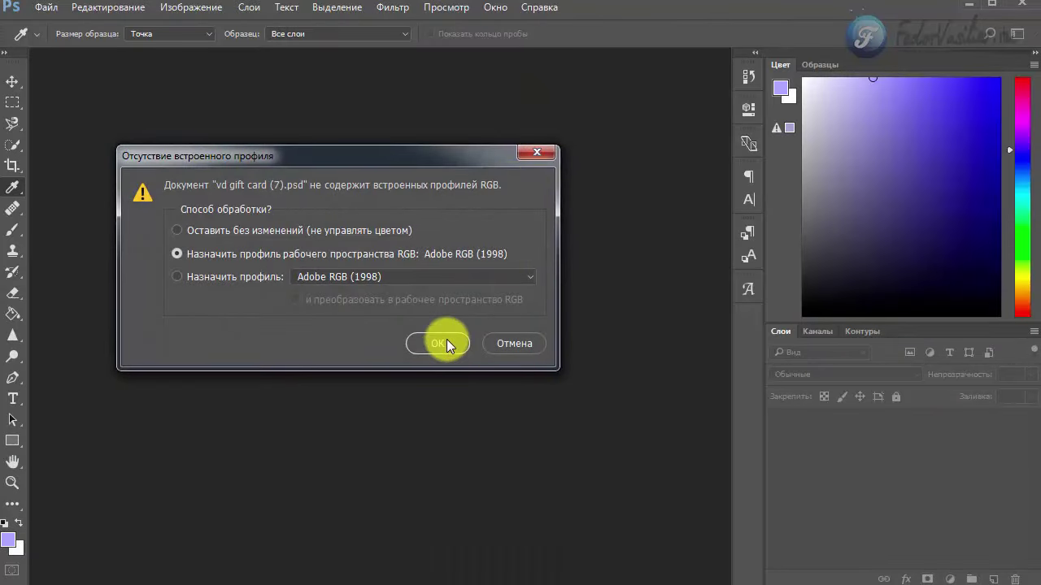
left_click(439, 343)
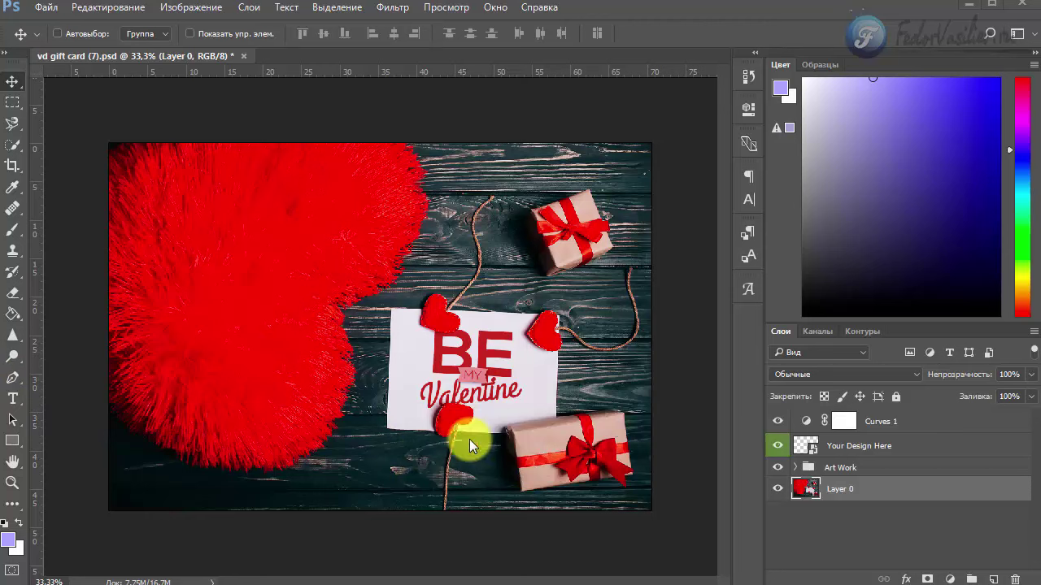
Expand the Art Work group and open the contents of its Your Design Here Source smart object
left_click(777, 468)
left_click(779, 468)
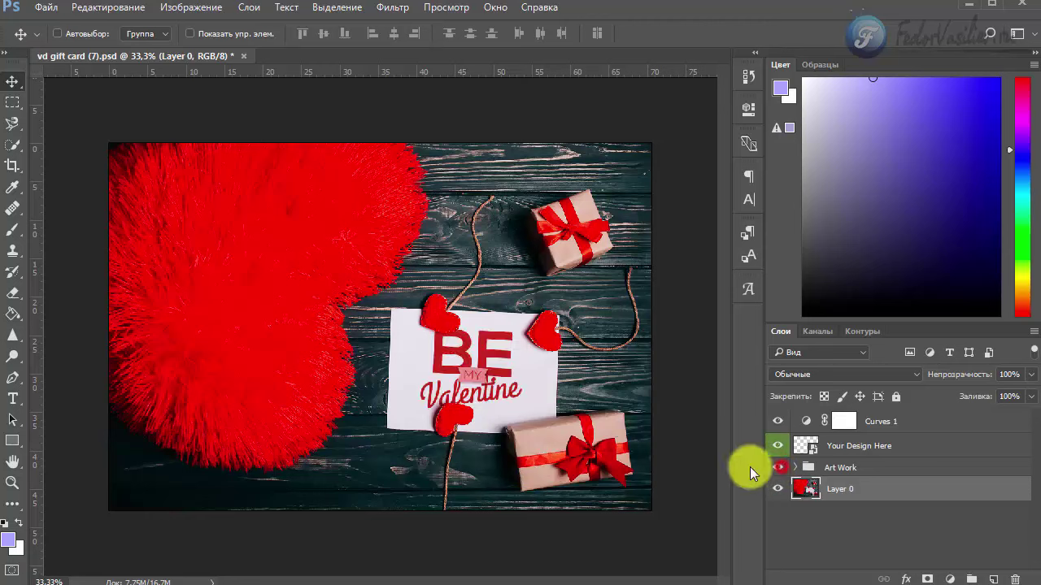
left_click(810, 470)
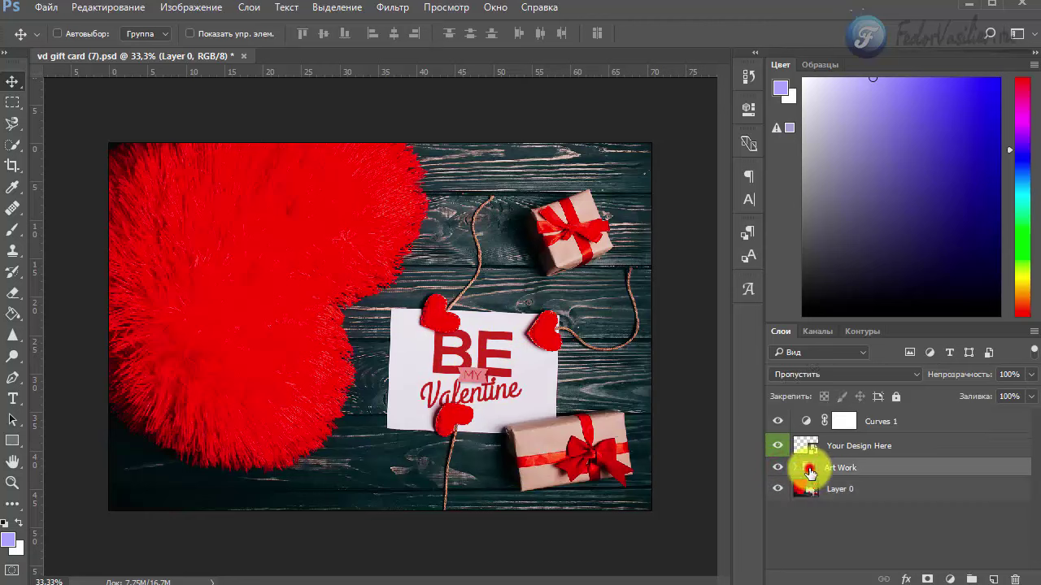
left_click(796, 470)
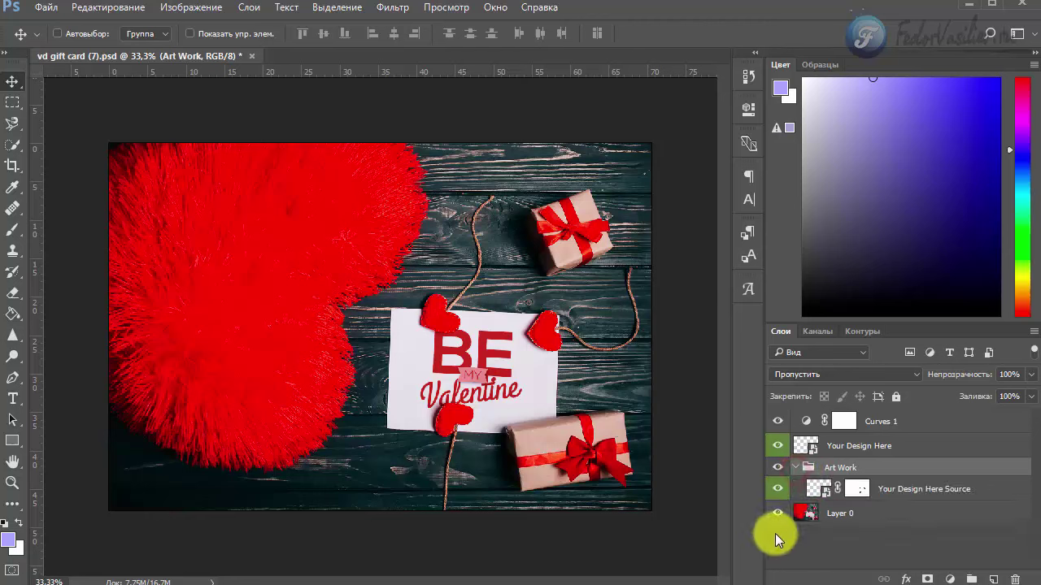
left_click(810, 497)
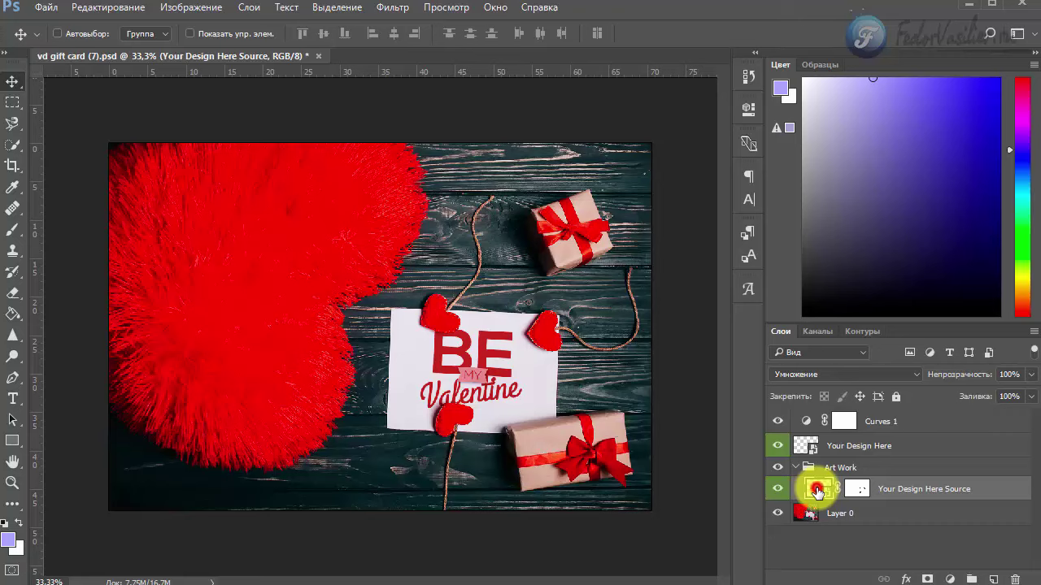
double_click(817, 491)
left_click(454, 345)
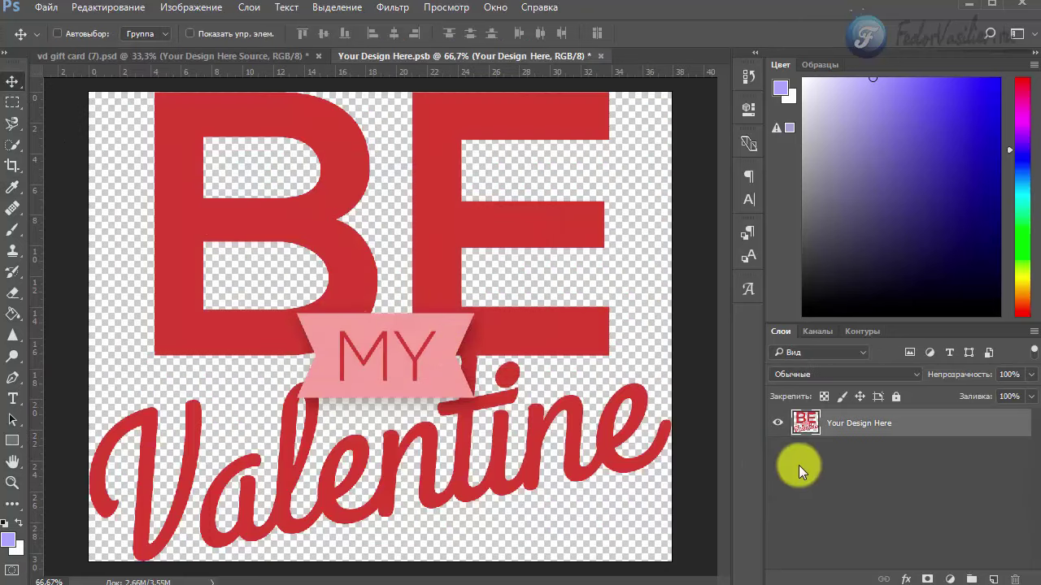
Hide the Your Design Here layer and add the text "С любовью" in the upper middle of the canvas
left_click(778, 423)
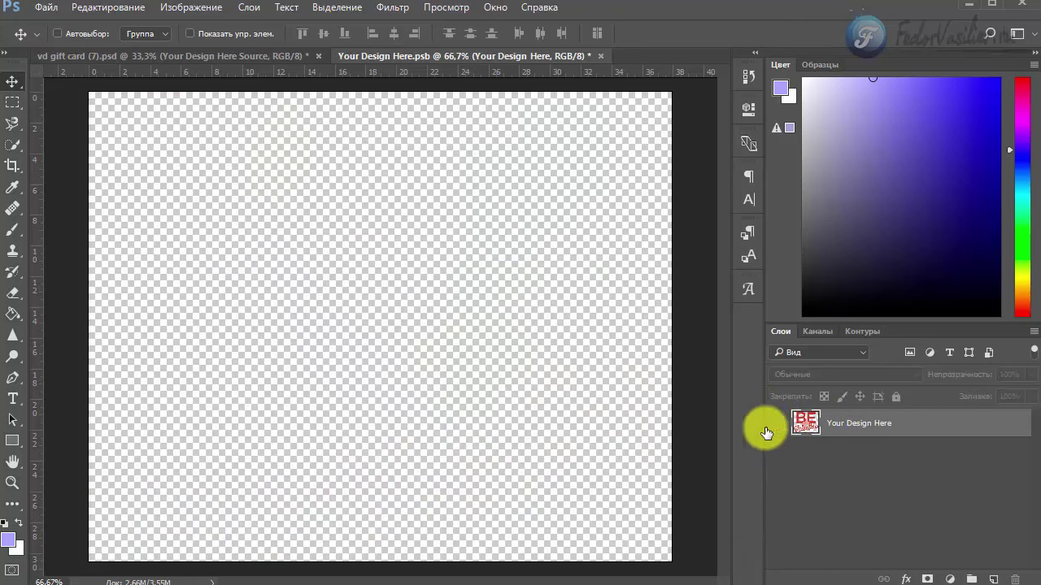
left_click(13, 400)
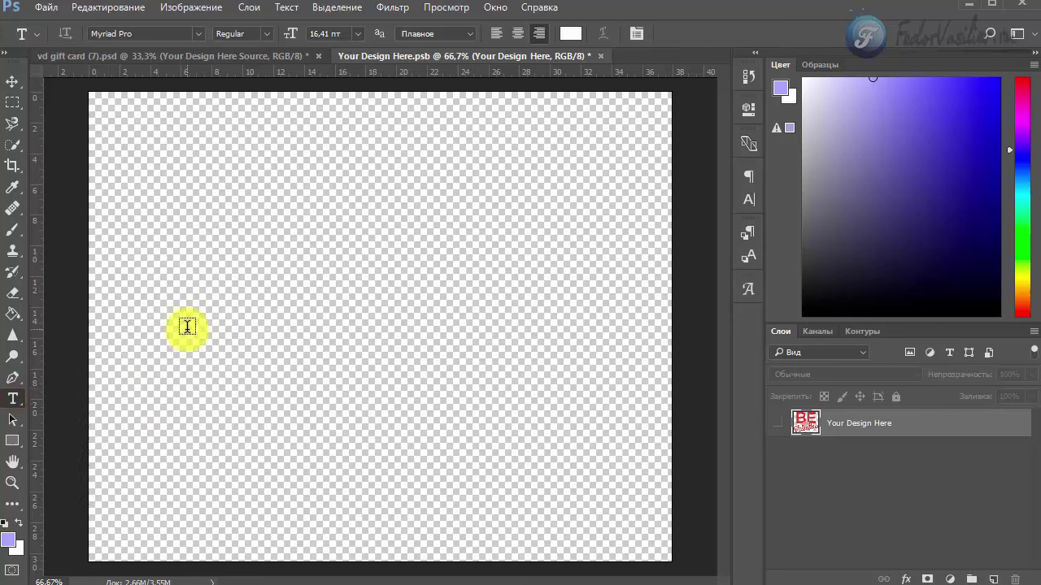
left_click(70, 353)
type("С любовью")
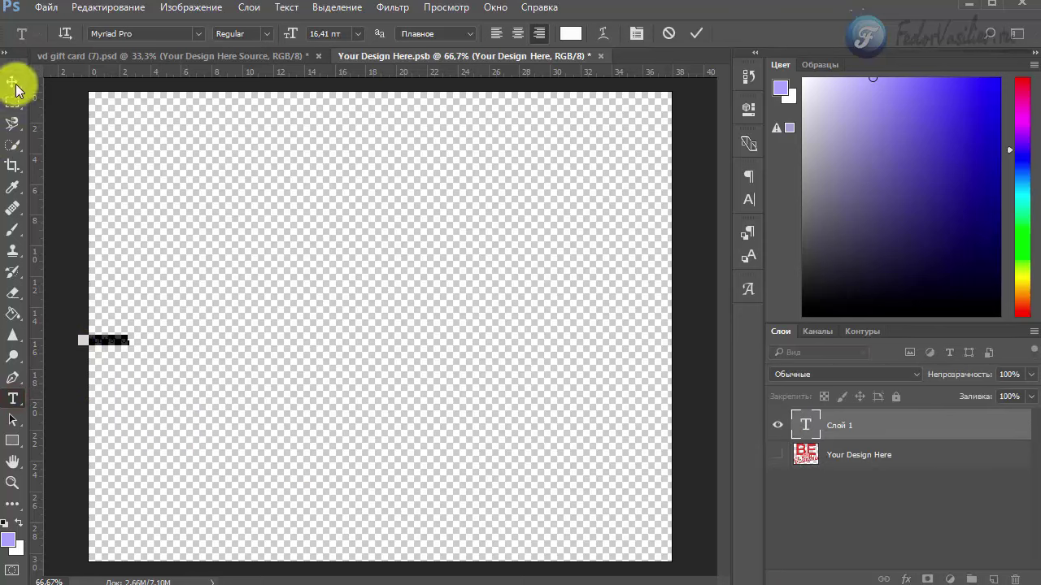
left_click(13, 81)
left_click_drag(99, 358, 359, 228)
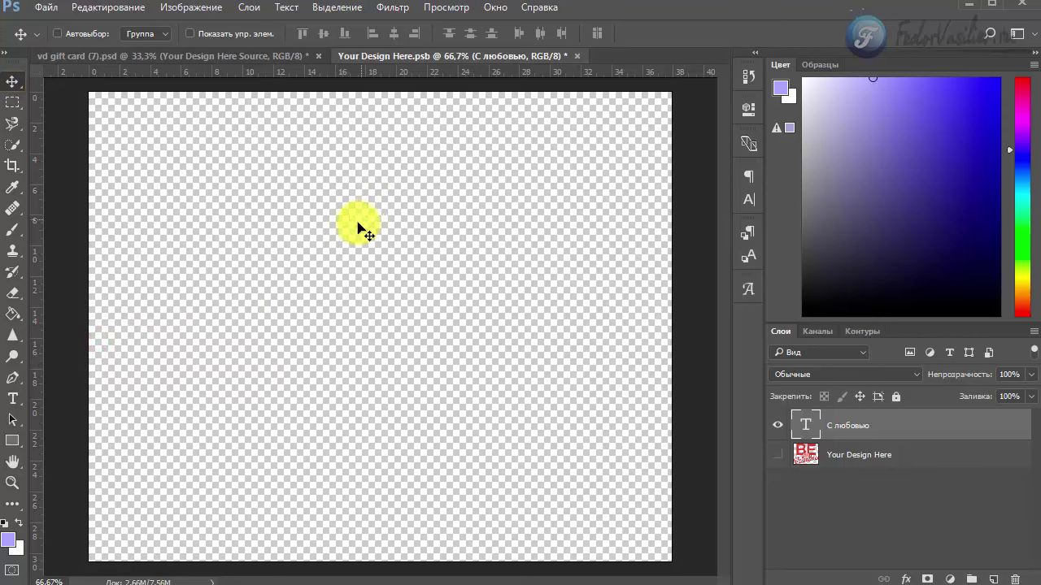
Change the colour of the "С любовью" text to light red (#f46464)
left_click(13, 399)
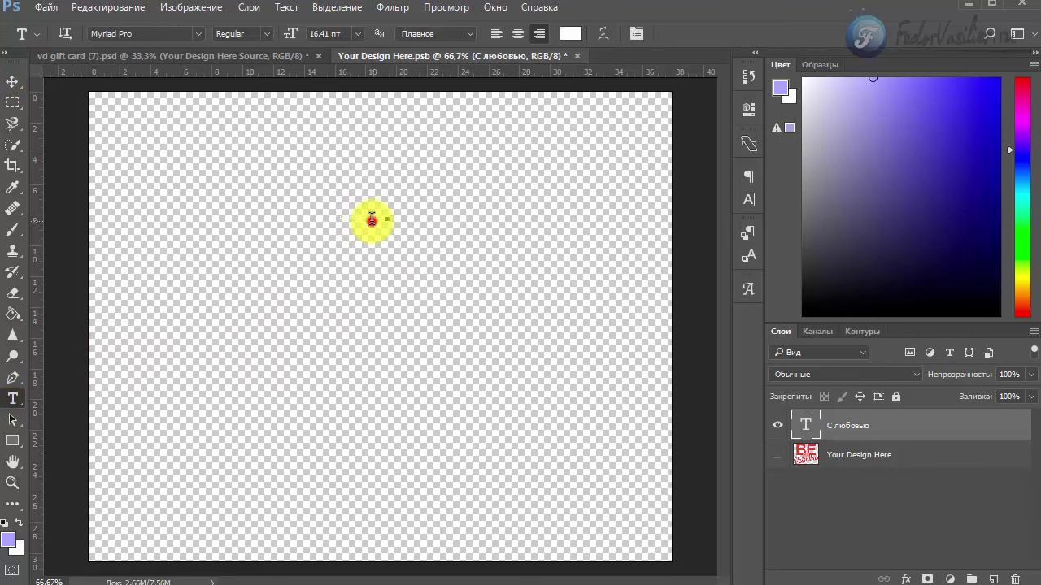
left_click(371, 219)
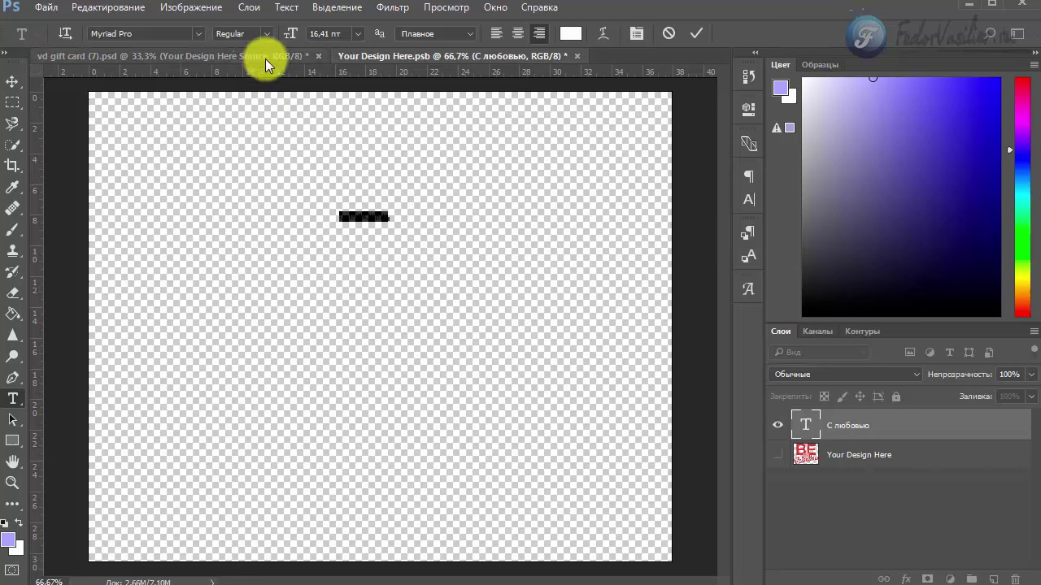
left_click(571, 33)
left_click(739, 98)
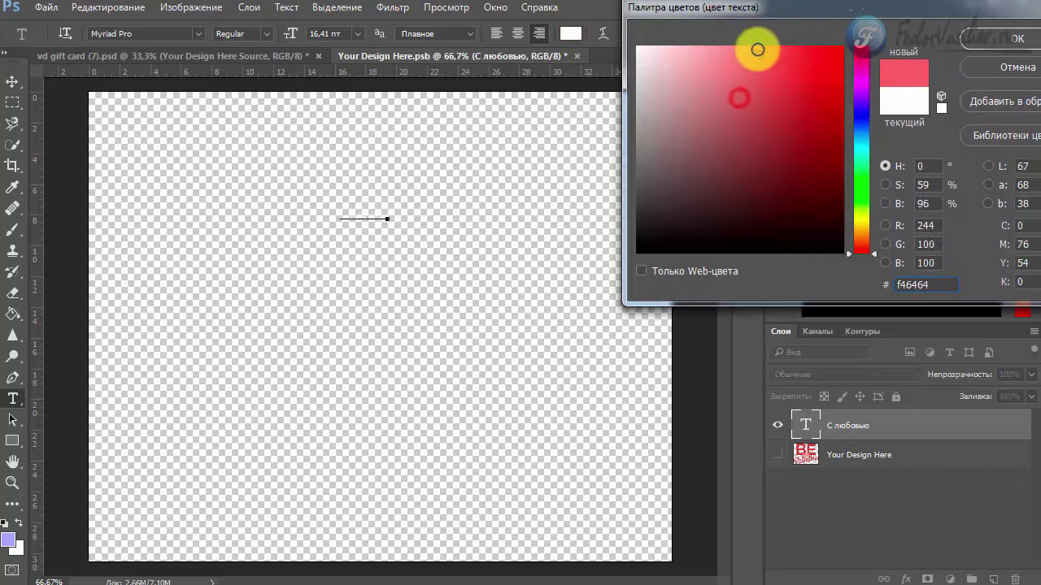
left_click(1008, 39)
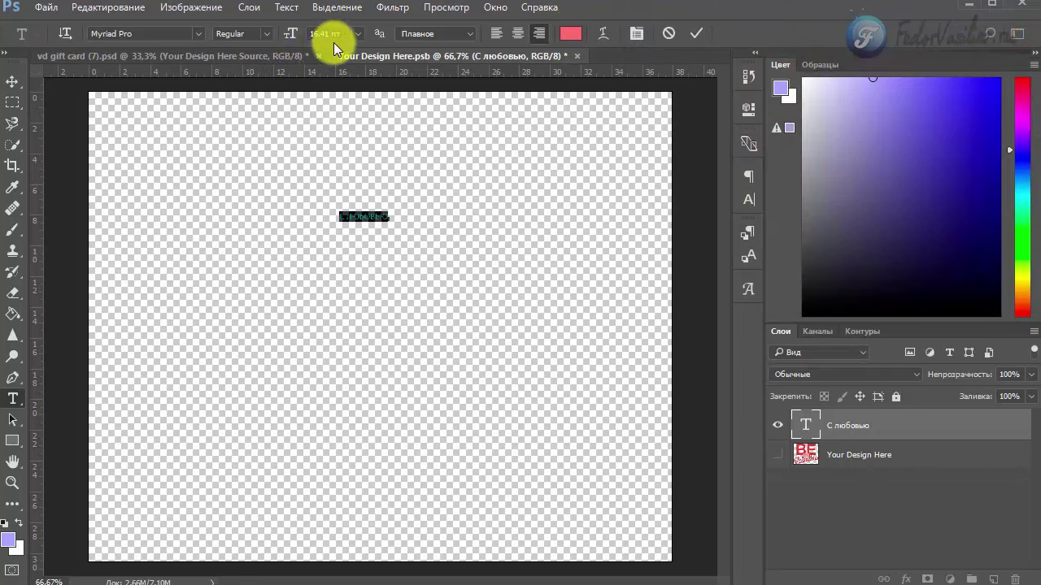
Enlarge the text to 209,41 pt and move it so it spans the canvas width
left_click_drag(284, 35, 418, 74)
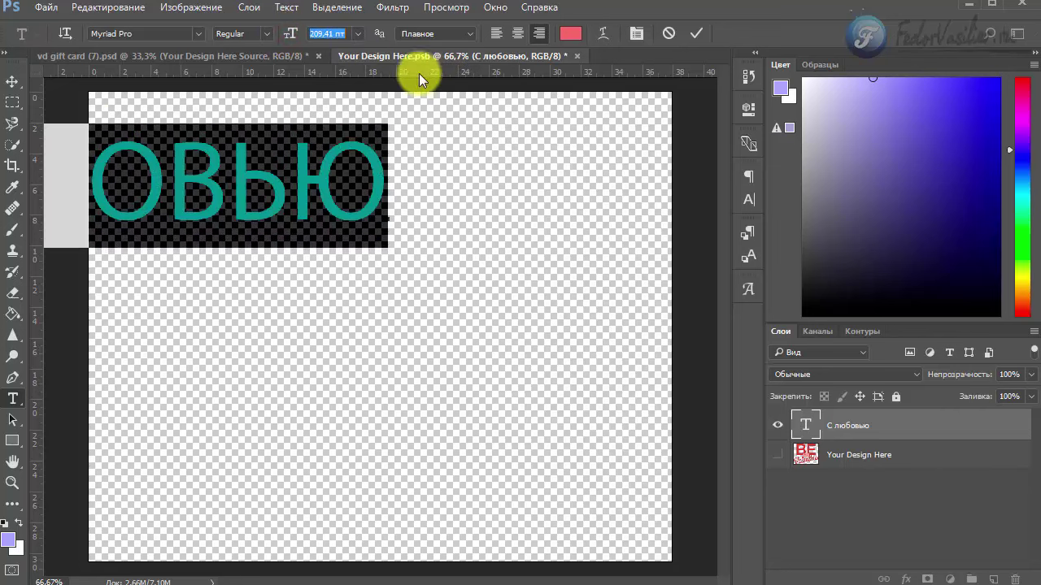
left_click(12, 81)
left_click_drag(135, 190, 429, 295)
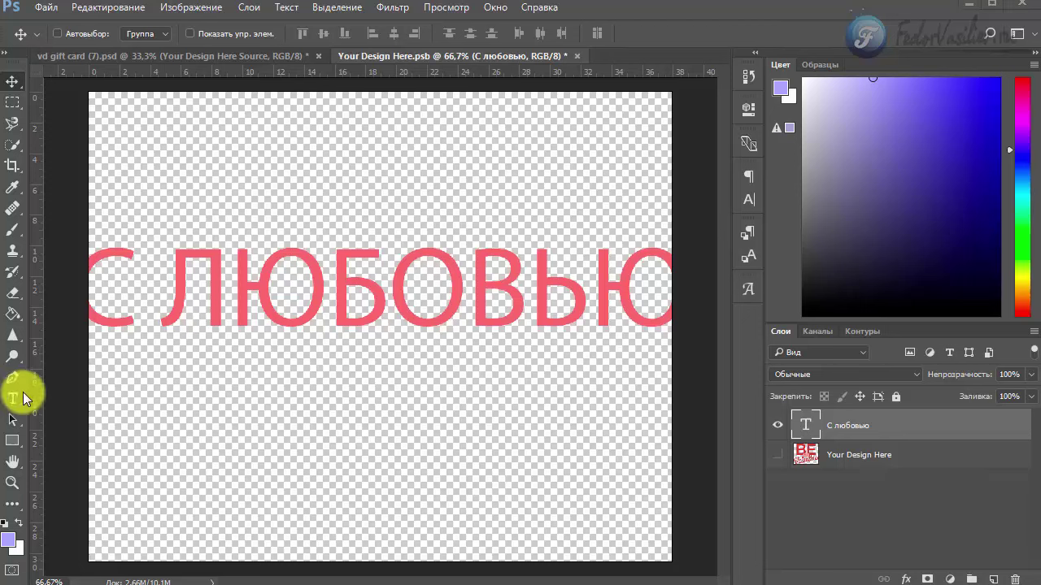
Set the text's font to Good Vibes Pro and turn off All Caps
left_click(12, 397)
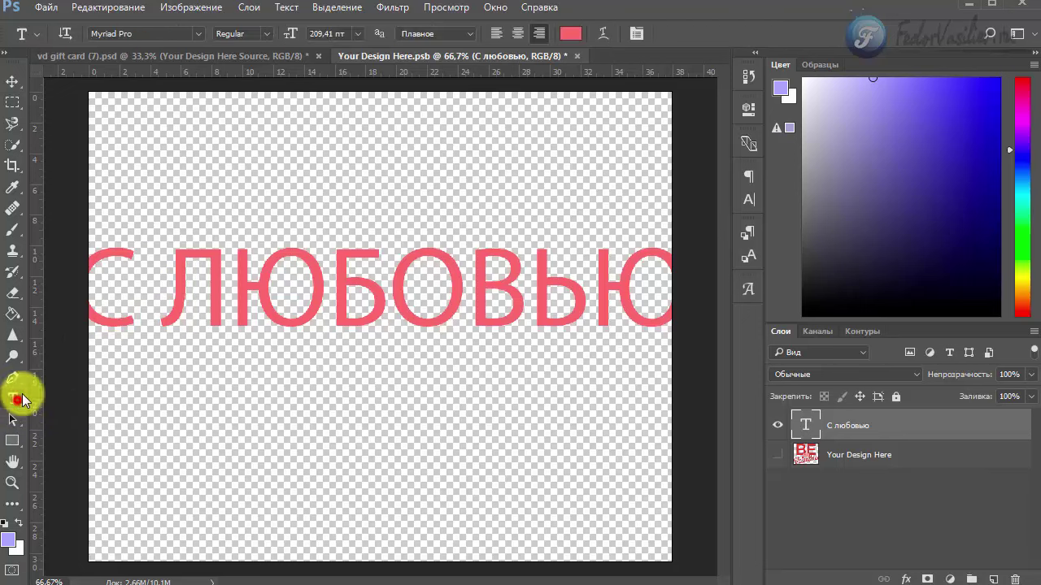
triple_click(154, 301)
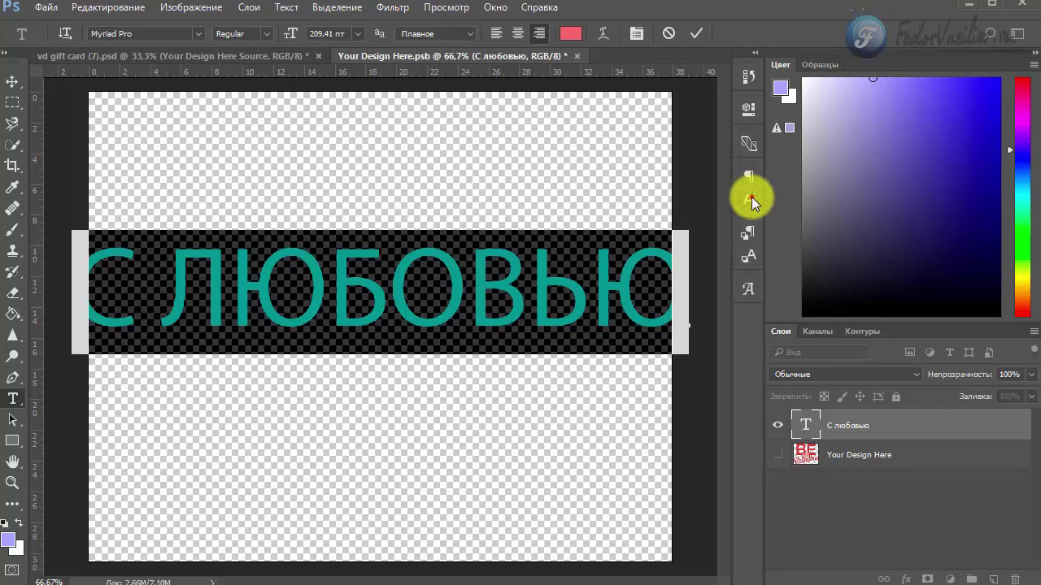
left_click(749, 199)
left_click(649, 189)
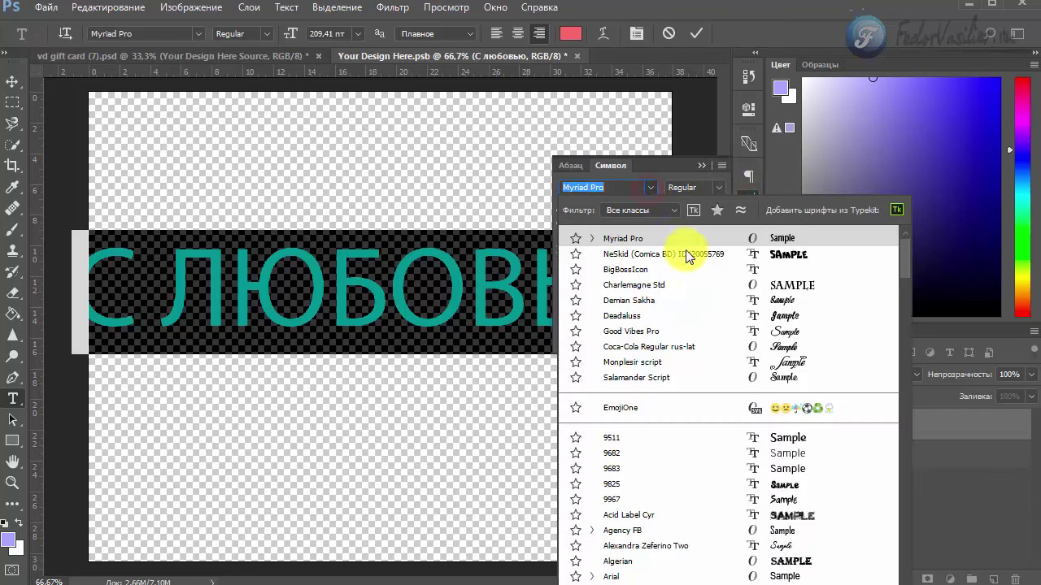
left_click(789, 332)
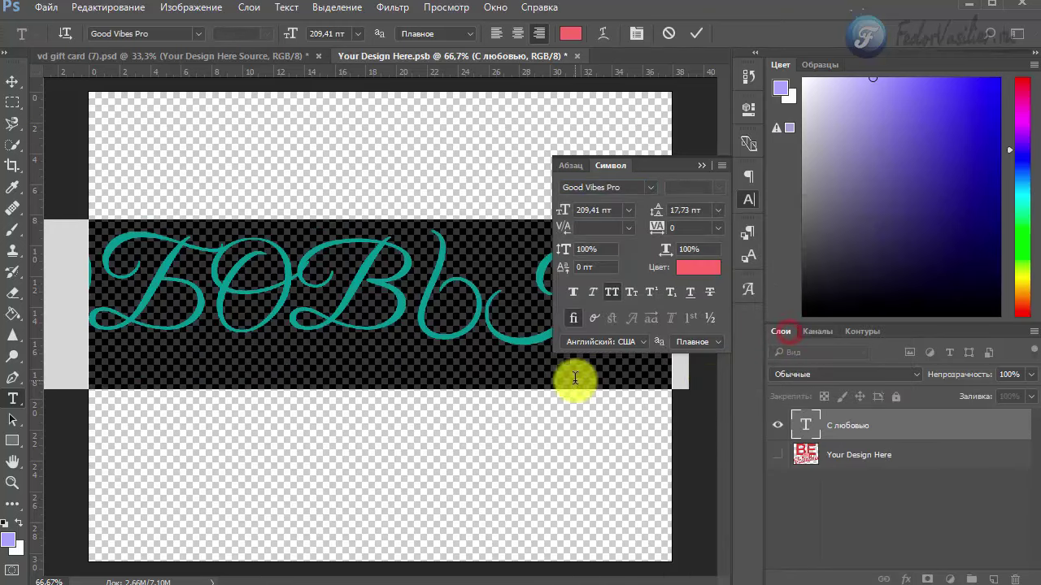
left_click(611, 292)
left_click(700, 166)
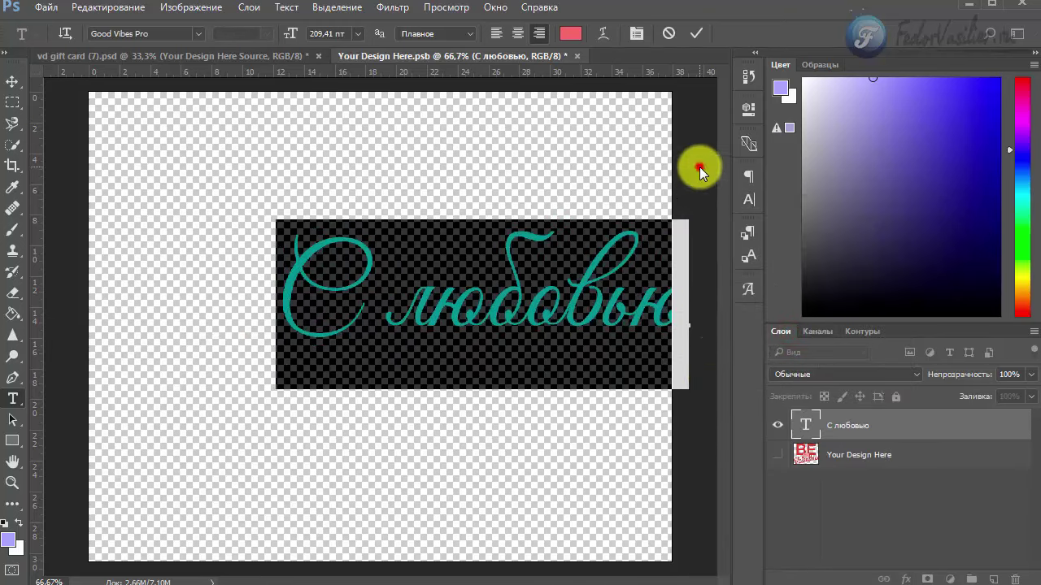
Move the "С любовью" text to the middle of the canvas
left_click_drag(339, 302, 314, 302)
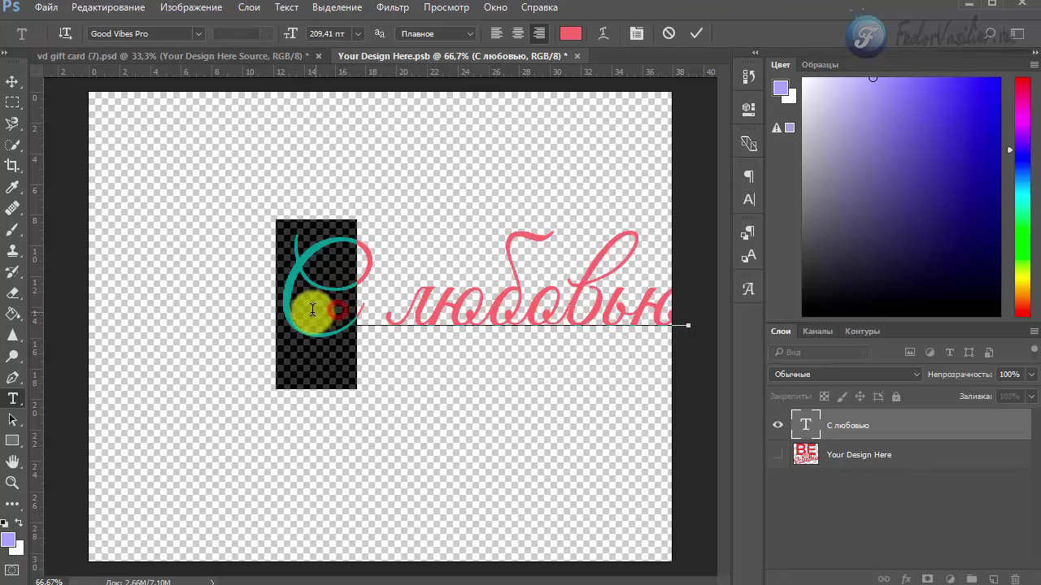
left_click(12, 82)
left_click_drag(534, 317, 409, 345)
Warp the "С любовью" text with the Флагом style and a bend of +26%
left_click(12, 398)
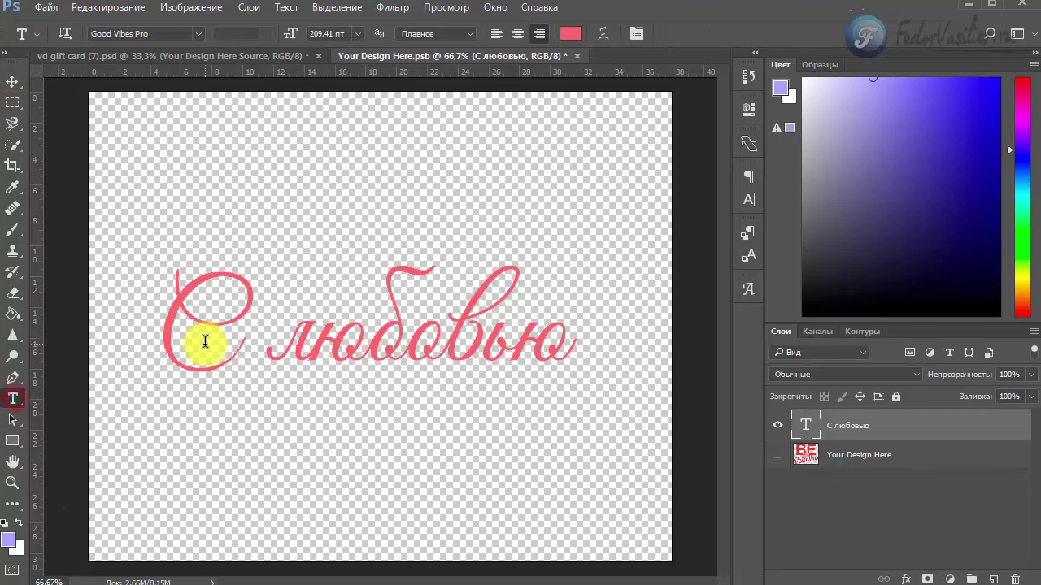
left_click(205, 342)
triple_click(205, 341)
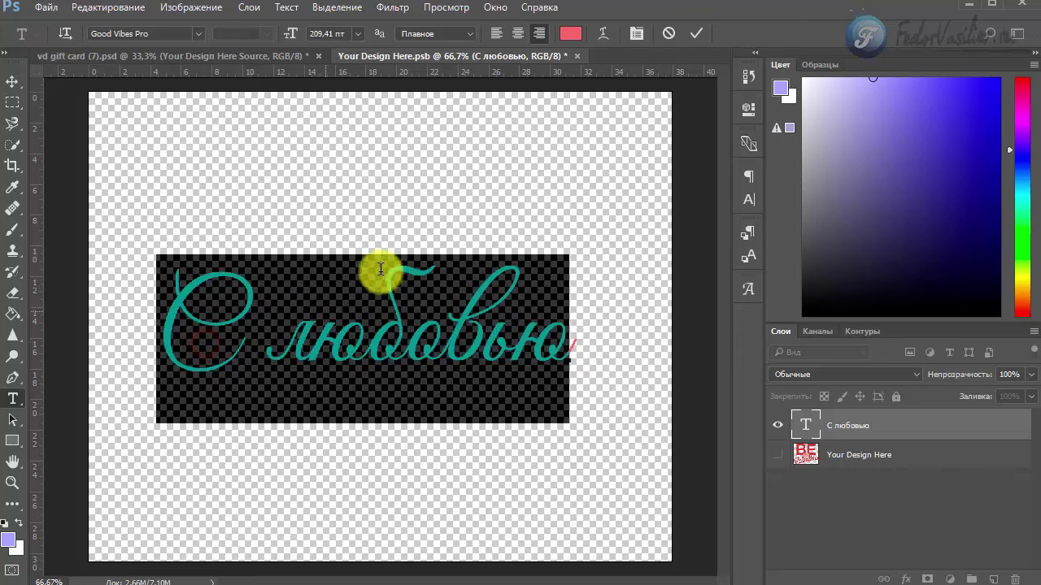
left_click(599, 34)
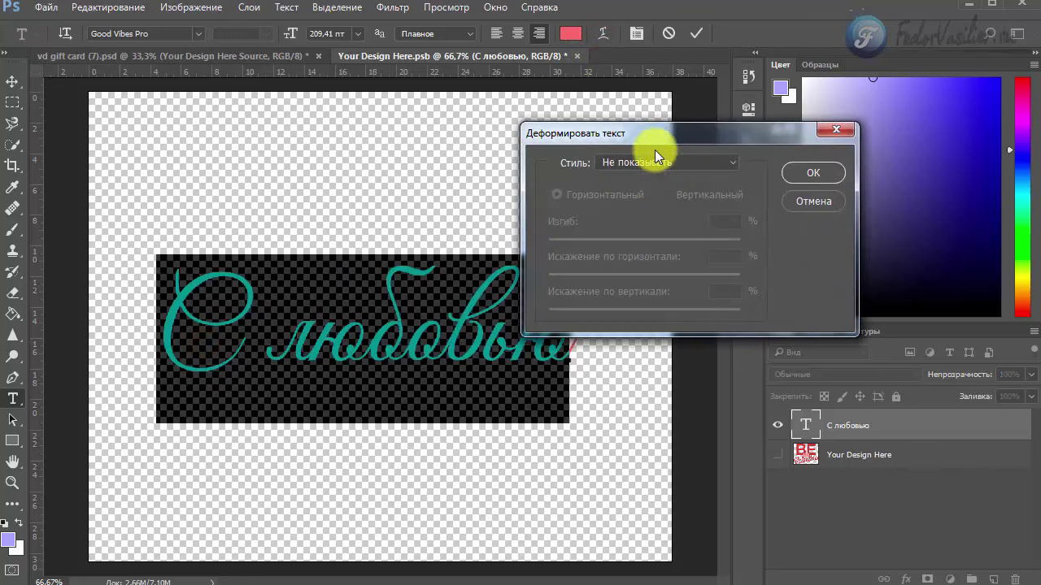
left_click(658, 158)
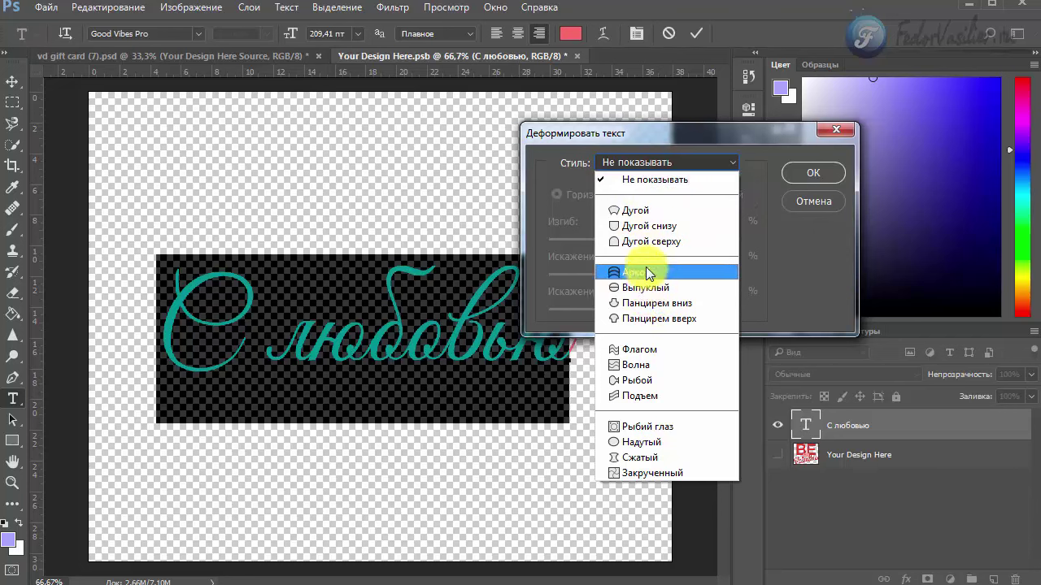
left_click(639, 350)
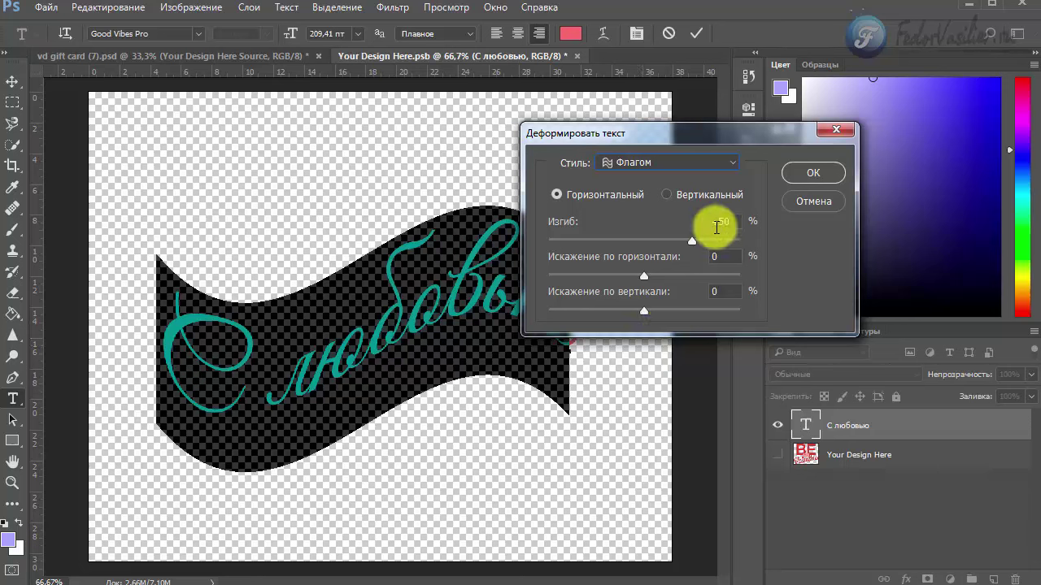
left_click_drag(694, 140, 796, 118)
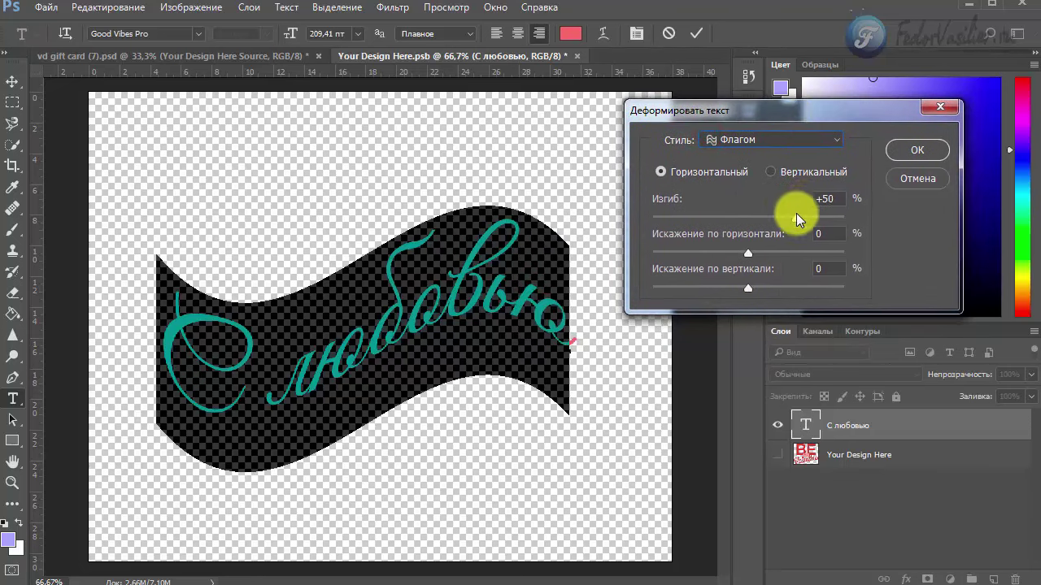
left_click_drag(796, 215, 773, 224)
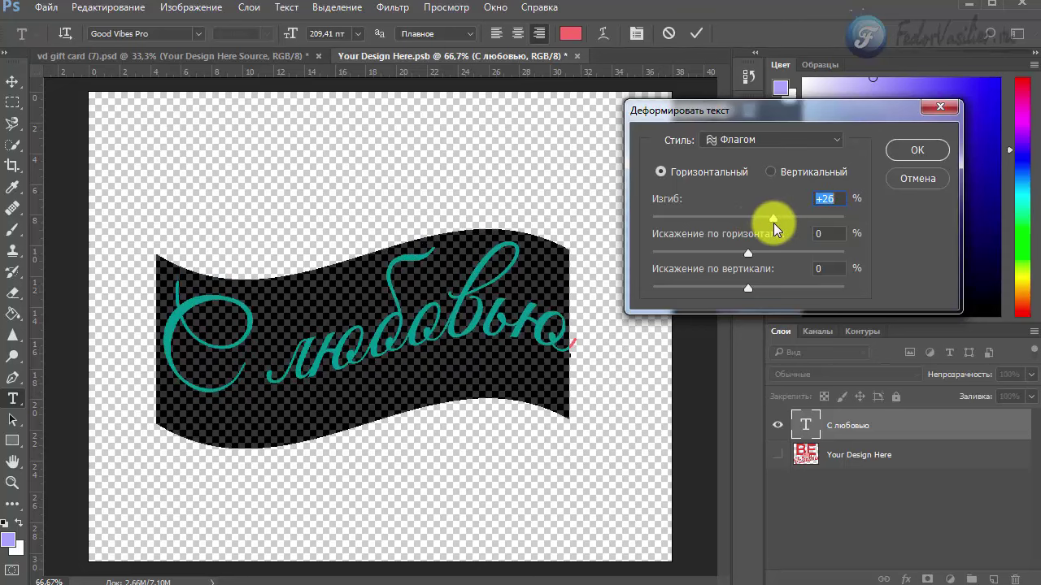
left_click(915, 150)
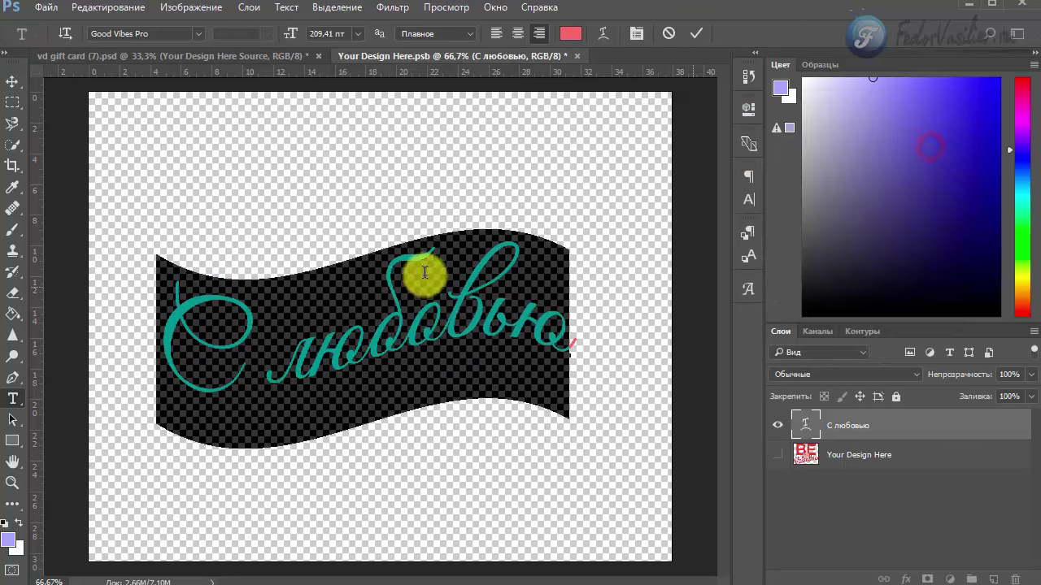
left_click(19, 66)
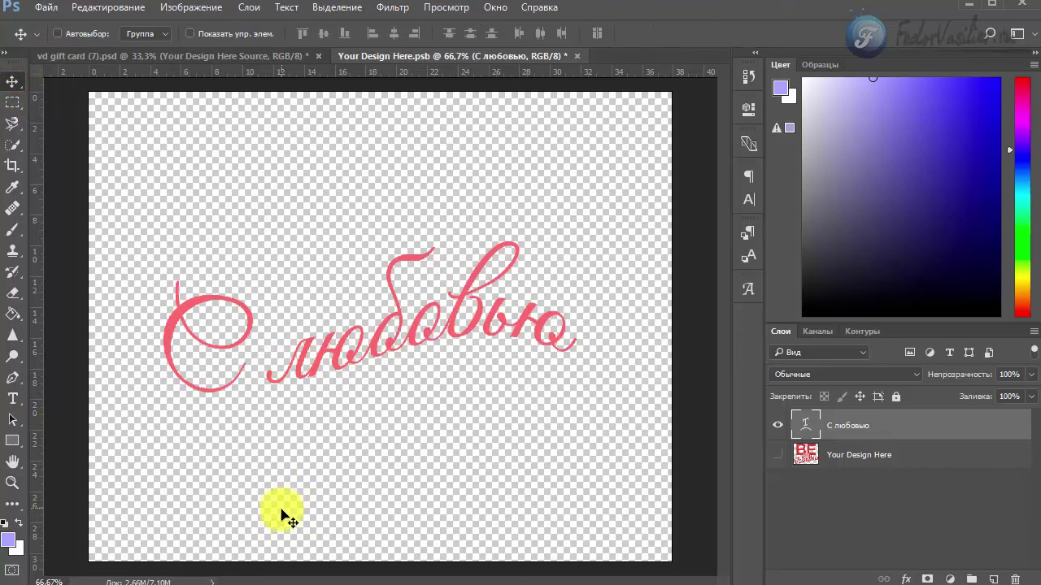
Change the text's warp style to Подъем and move the text up to the middle of the canvas
triple_click(222, 362)
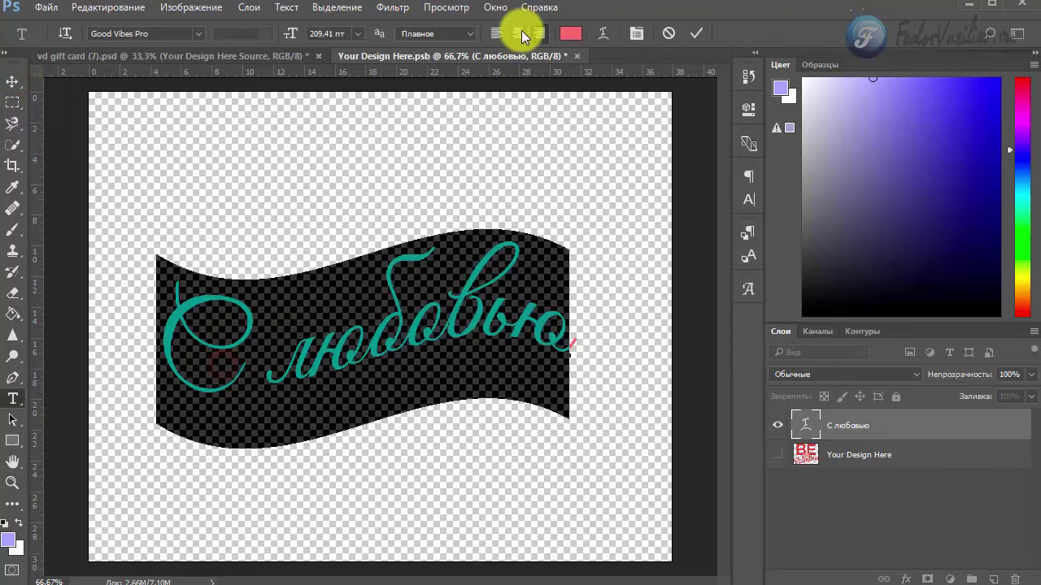
left_click(701, 33)
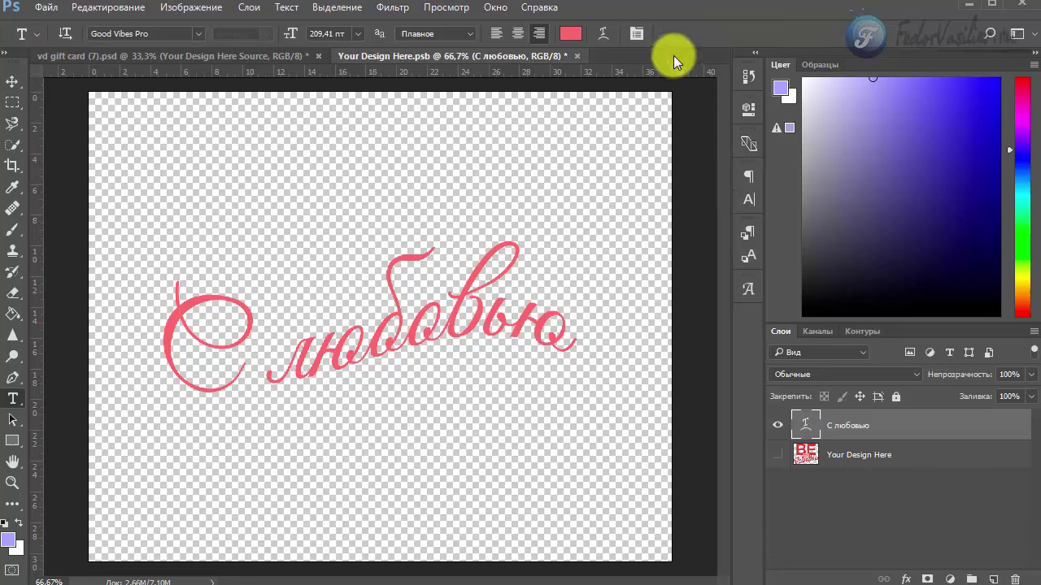
triple_click(198, 358)
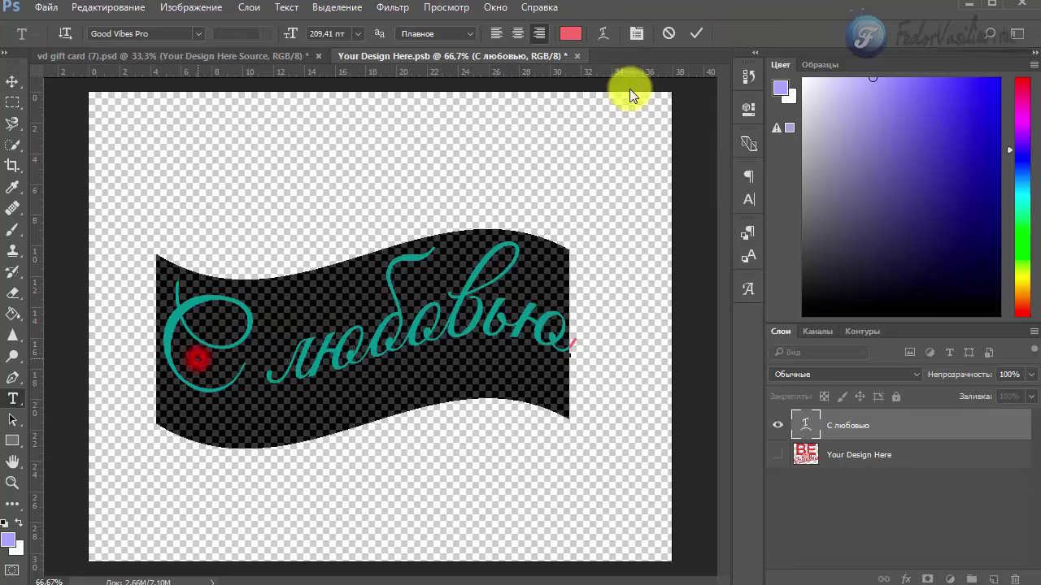
left_click(601, 33)
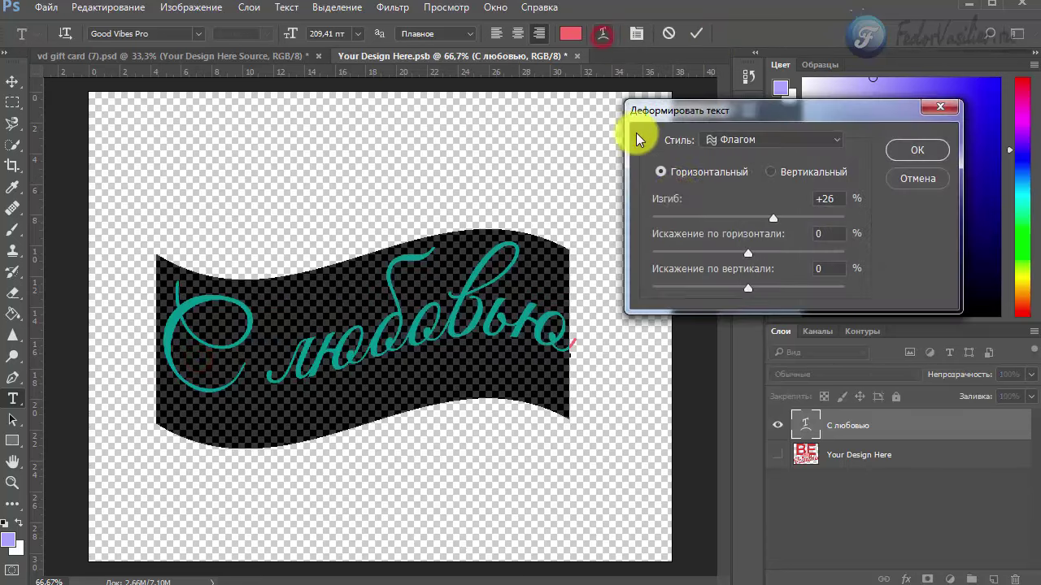
left_click(746, 145)
left_click(732, 380)
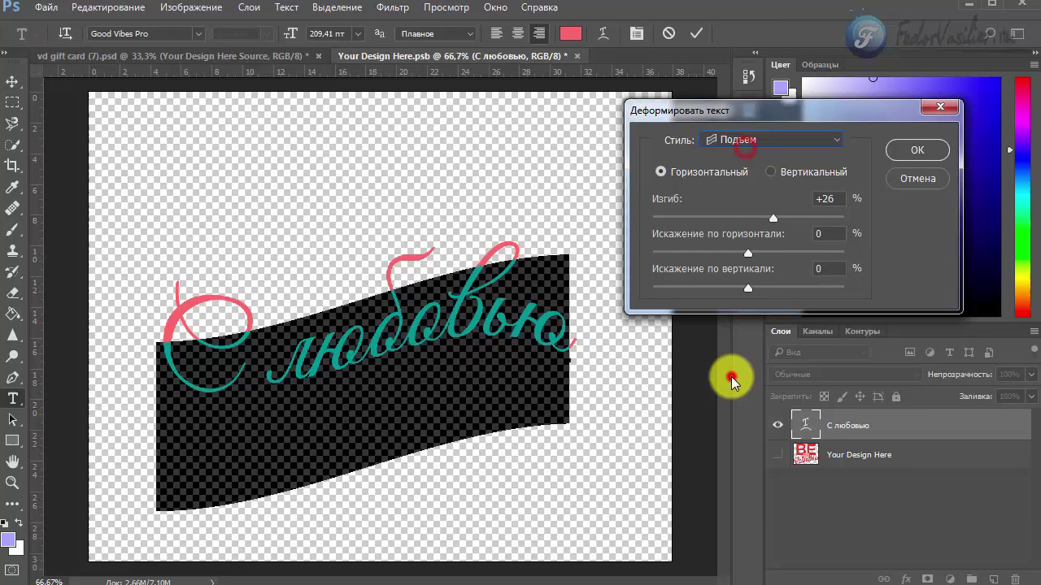
left_click(907, 148)
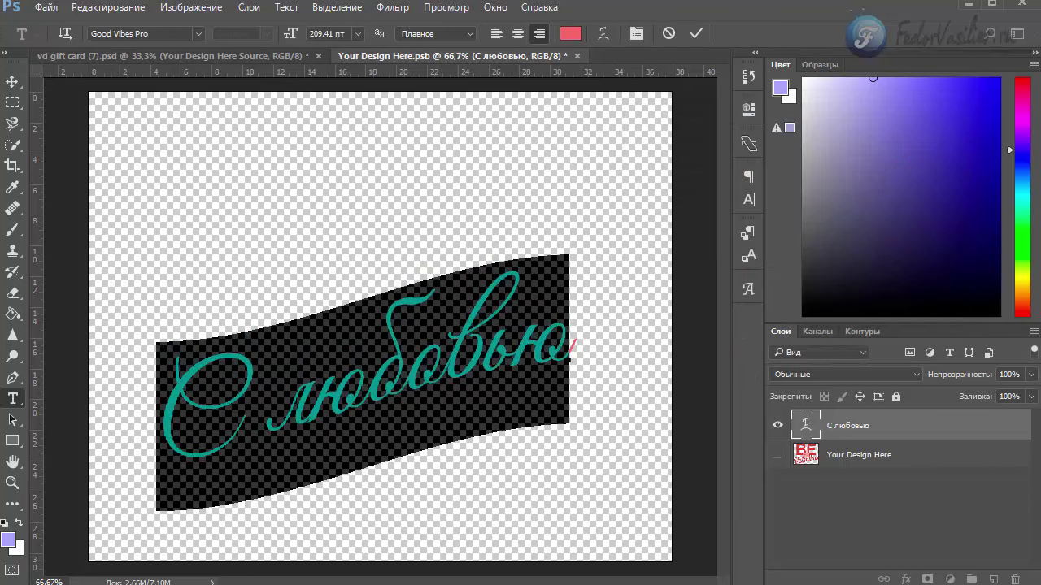
left_click(18, 89)
left_click_drag(349, 411, 371, 336)
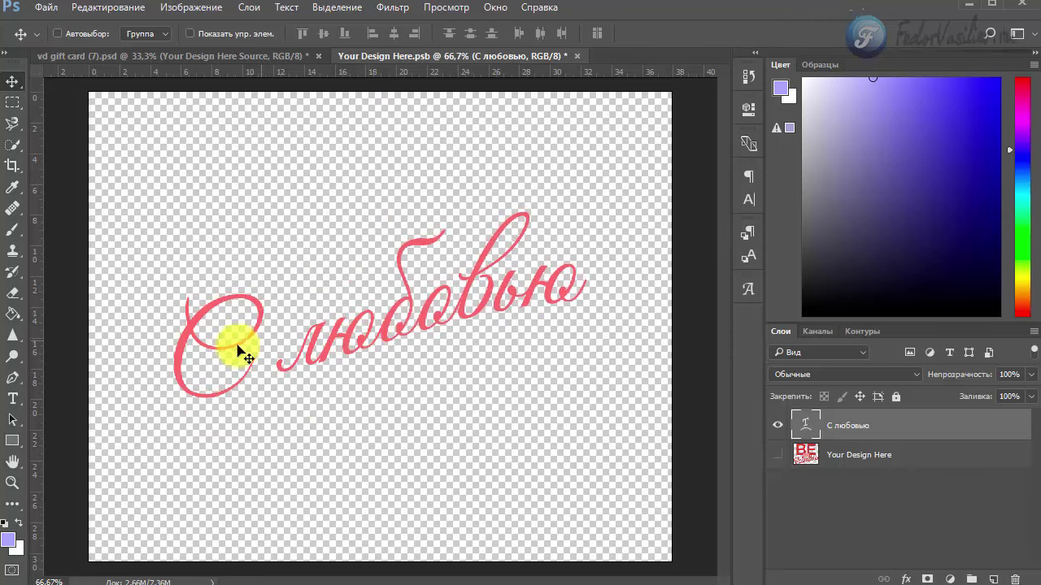
Save Your Design Here.psb and return to the vd gift card (7).psd mockup
left_click(46, 7)
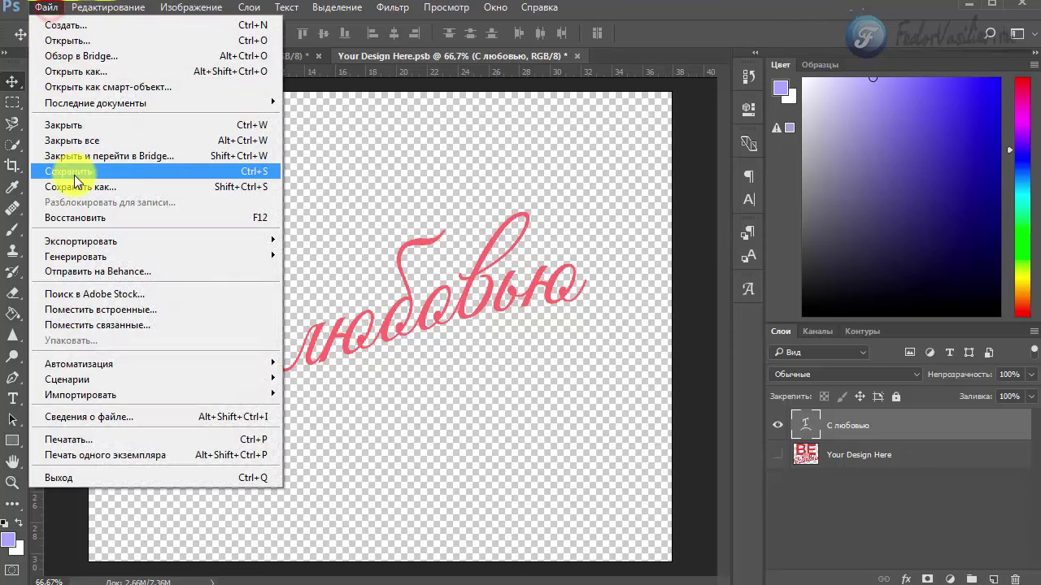
left_click(74, 175)
left_click(262, 54)
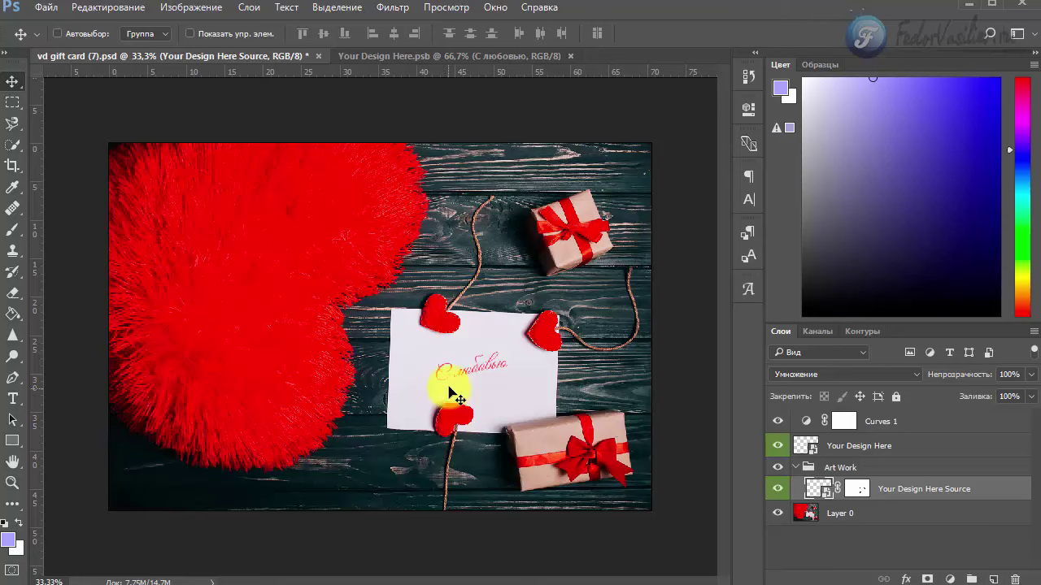
In Your Design Here.psb, enlarge the "С любовью" text to 286,41 pt and move it so it fits within the canvas width
left_click(385, 56)
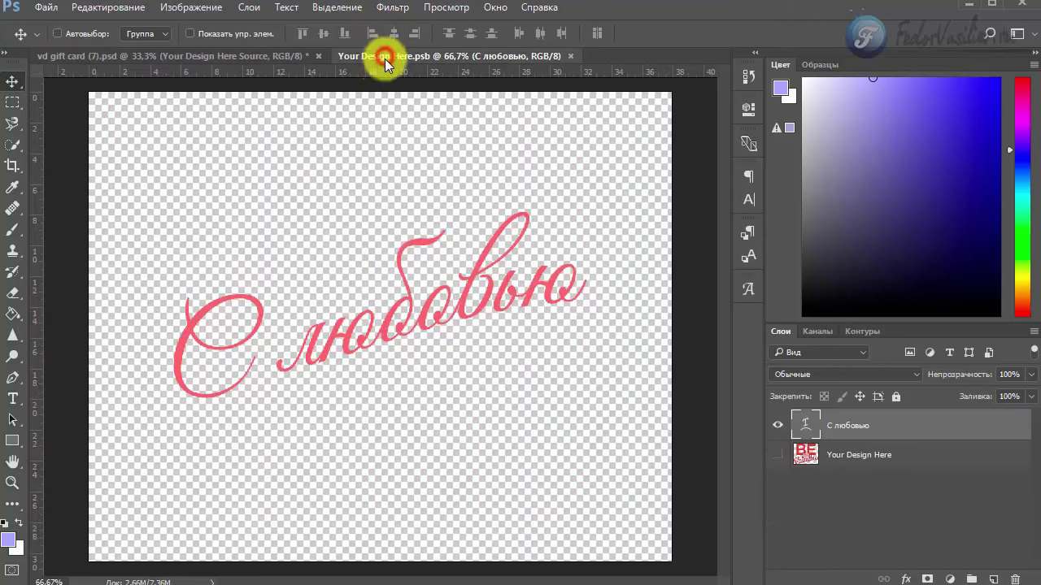
left_click(14, 400)
left_click_drag(174, 360, 581, 301)
left_click_drag(290, 34, 358, 45)
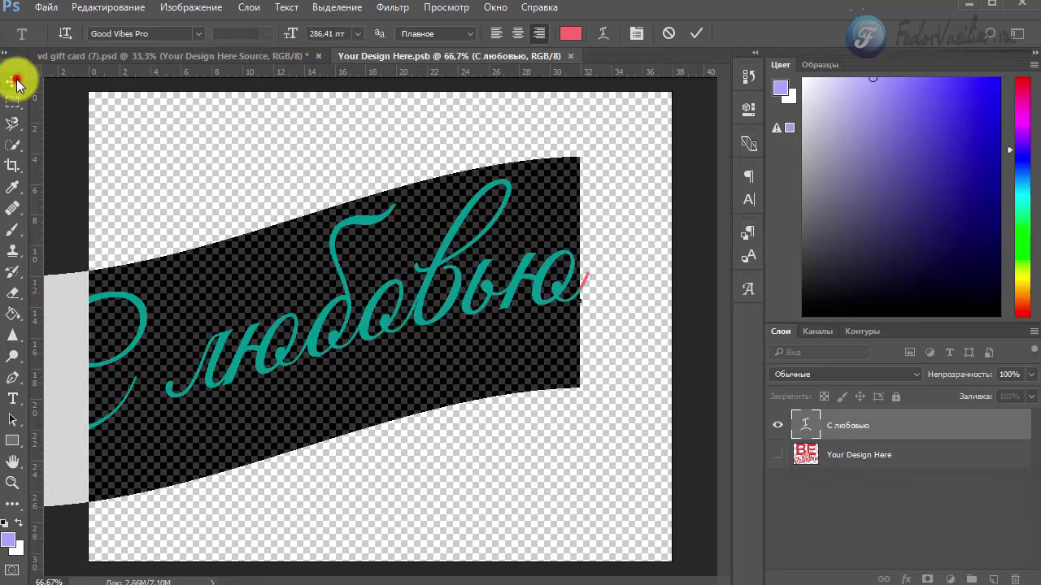
left_click(16, 82)
left_click_drag(293, 339, 337, 357)
left_click(12, 398)
triple_click(175, 391)
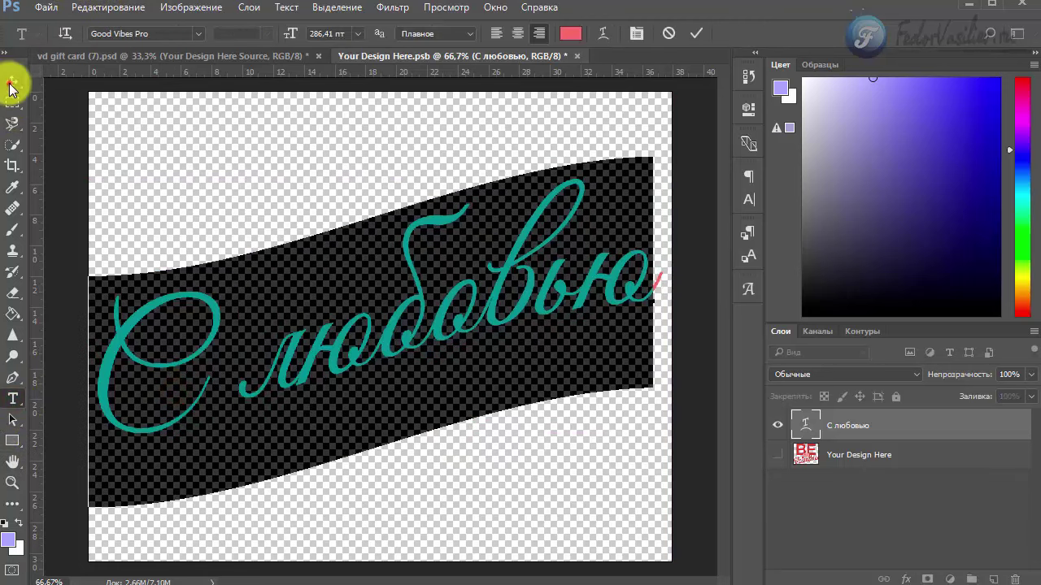
left_click(11, 85)
Save the enlarged text in Your Design Here.psb and view the card in the vd gift card (7).psd mockup
left_click(46, 7)
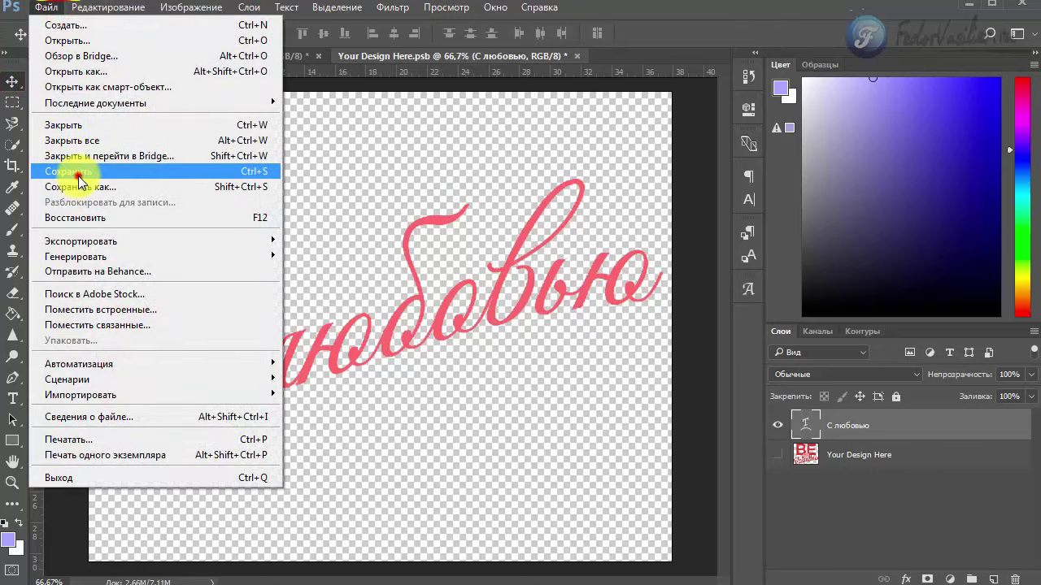
left_click(79, 171)
left_click(162, 56)
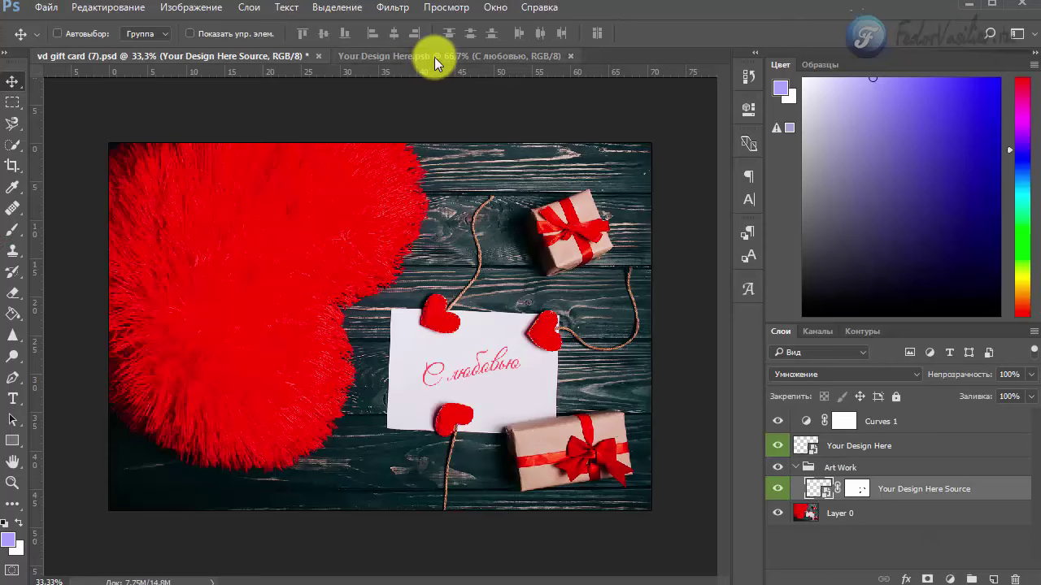
left_click(435, 57)
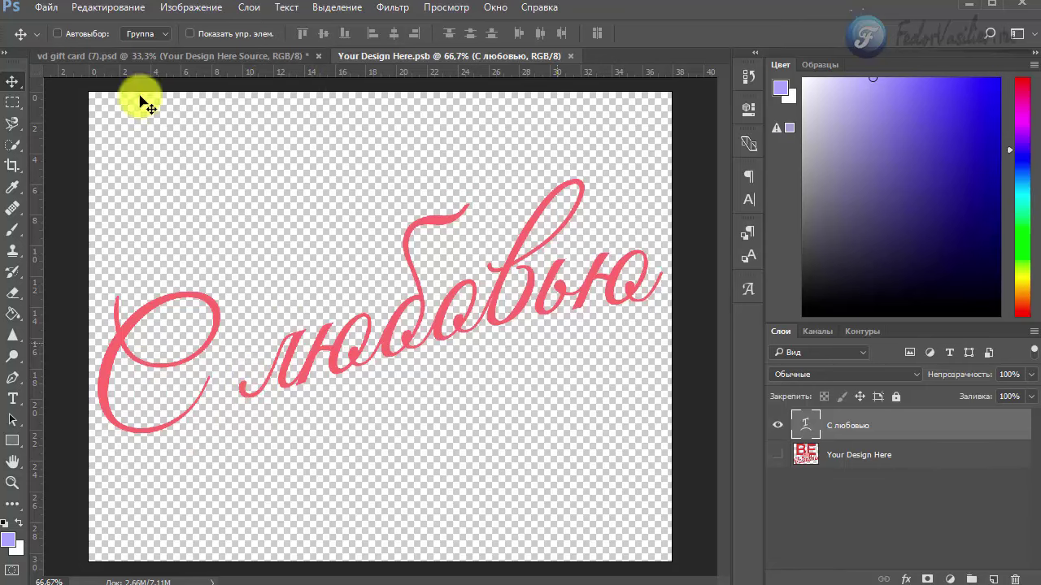
left_click(179, 56)
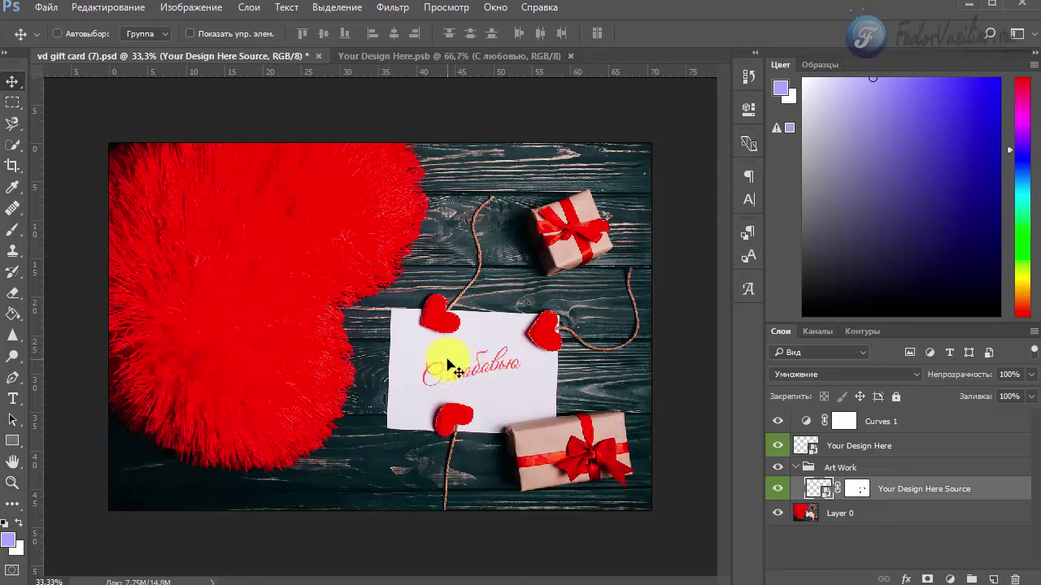
Select Layer 0 and toggle its visibility off and on to examine the mockup's background image
left_click(795, 514)
left_click(778, 514)
left_click(778, 516)
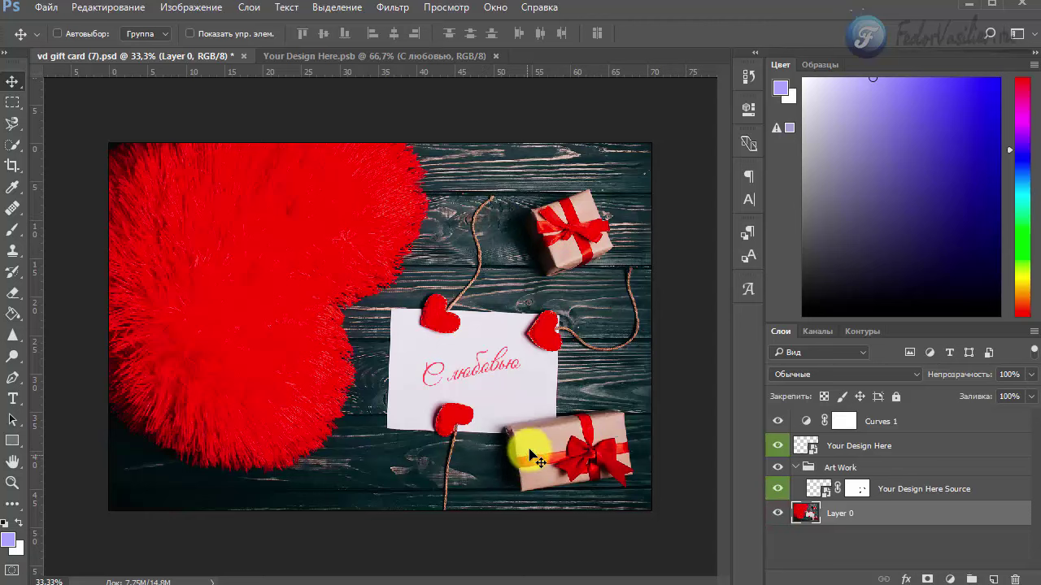
left_click(778, 513)
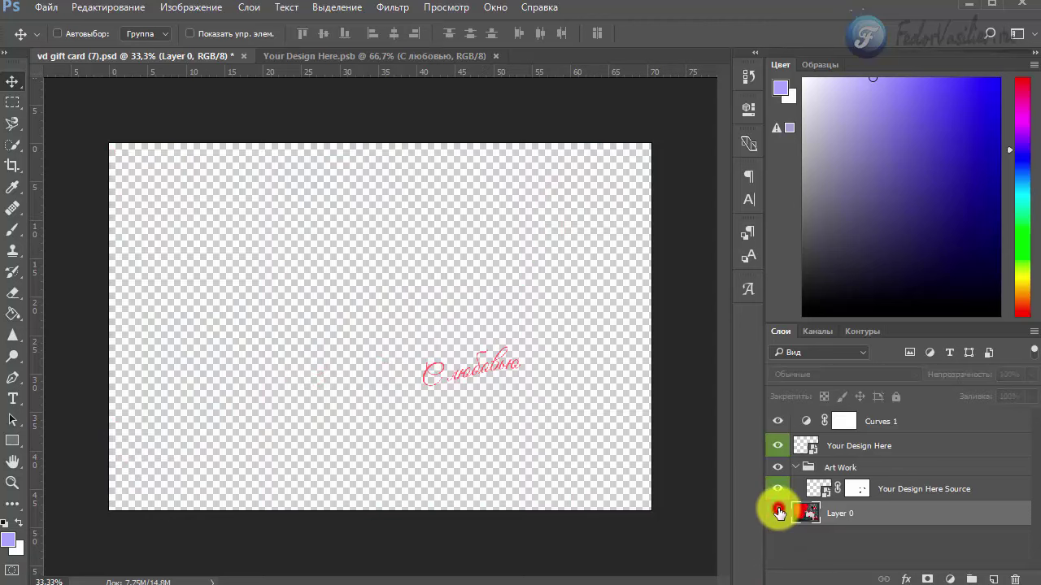
left_click(778, 511)
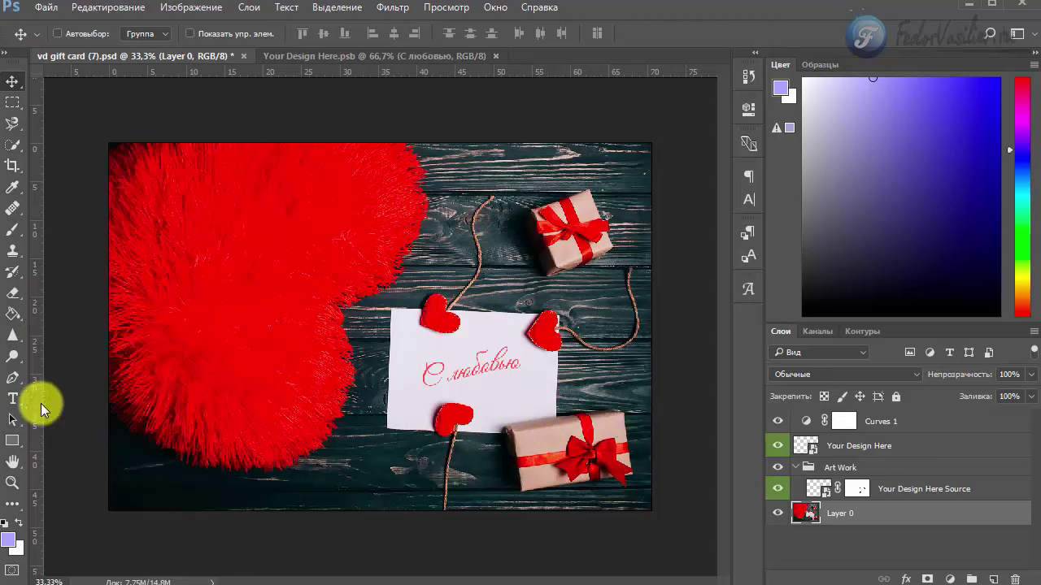
Activate the Type tool to add text over the red heart in the mockup
left_click(12, 398)
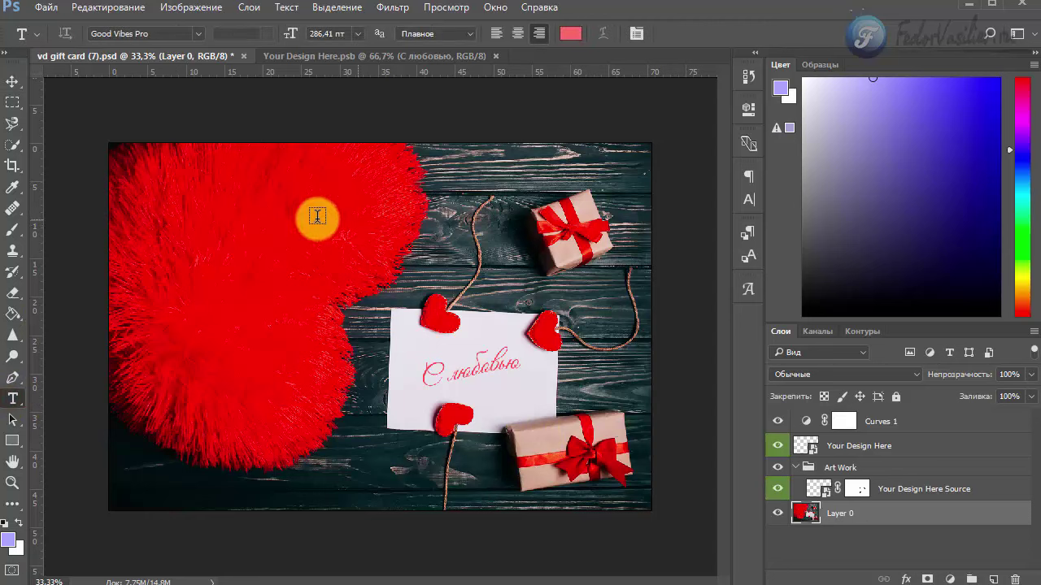